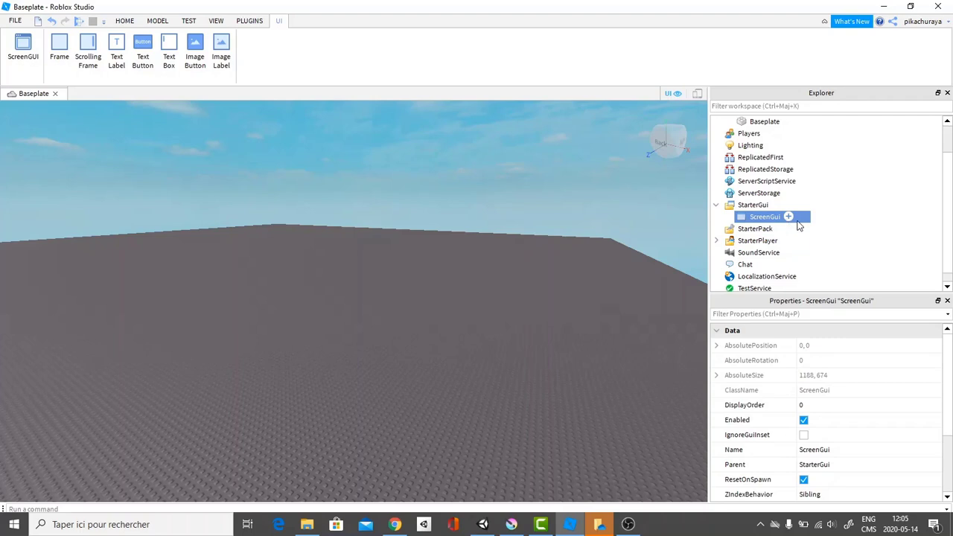
# - Rename the ScreenGui in StarterGui as Shop and insert a Frame into it
pyautogui.doubleClick(797, 221)
pyautogui.write('Shop')
pyautogui.press('Return')
pyautogui.click(775, 216)
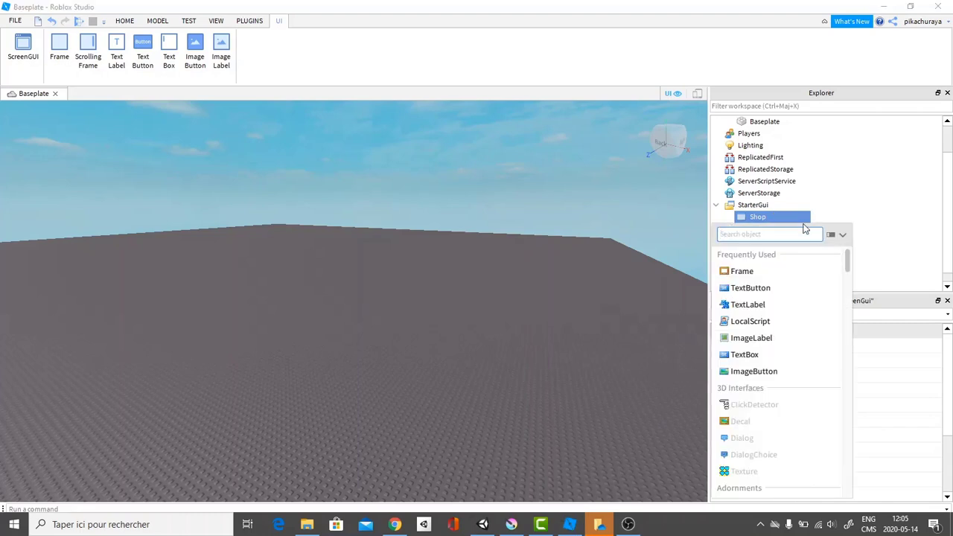
pyautogui.write('F')
pyautogui.press('Return')
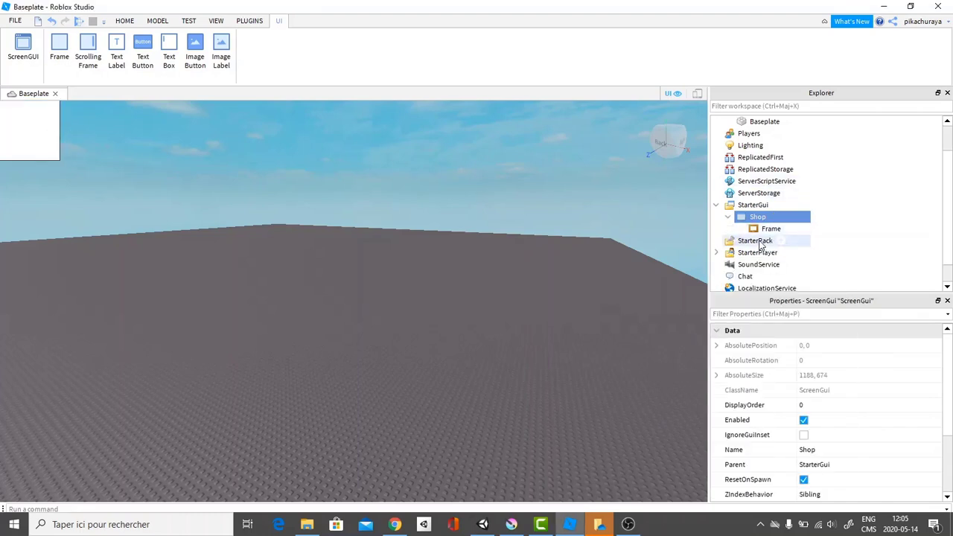
# - Move the Frame to the middle of the game view and enlarge it to about 373 x 510 pixels
pyautogui.click(778, 229)
pyautogui.moveTo(2, 140); pyautogui.dragTo(269, 227)
pyautogui.moveTo(314, 249); pyautogui.dragTo(475, 494)
pyautogui.moveTo(417, 384); pyautogui.dragTo(413, 336)
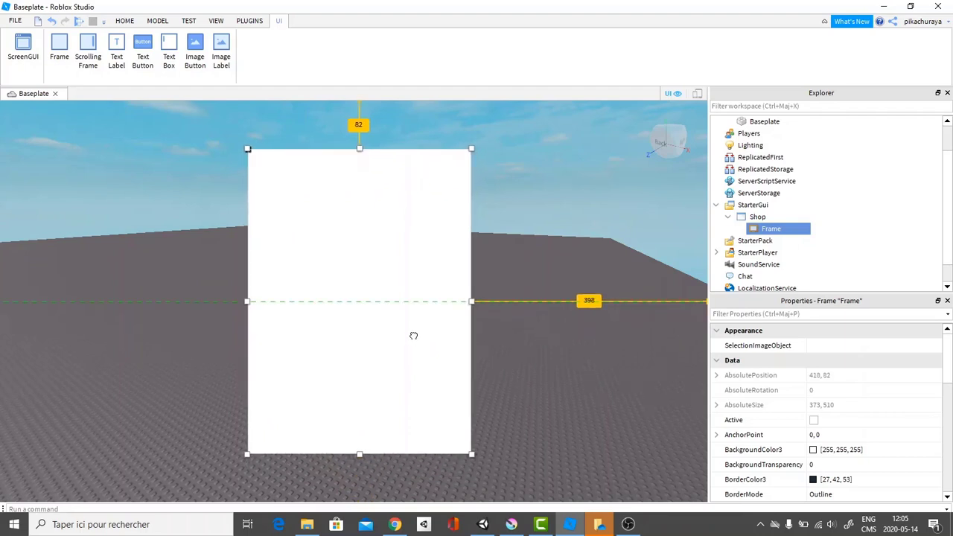
# - Insert a TextButton into the Shop GUI and place it halfway down the left edge of the game view
pyautogui.click(757, 216)
pyautogui.click(775, 217)
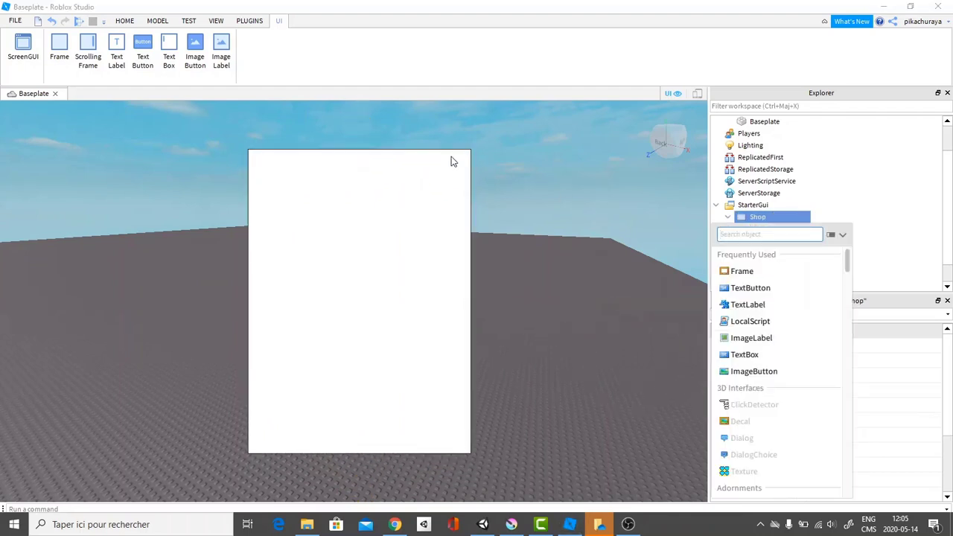
pyautogui.write('Text')
pyautogui.press('Return')
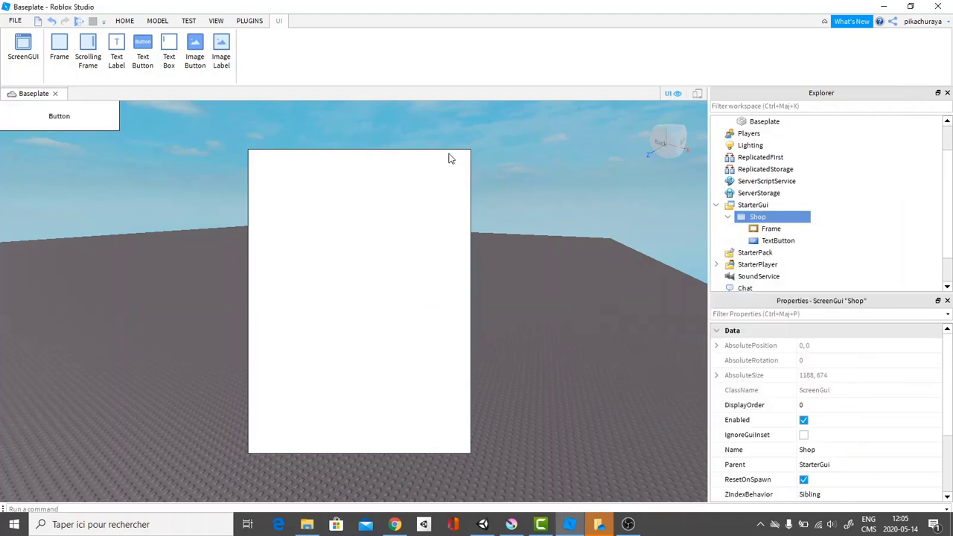
pyautogui.moveTo(89, 117); pyautogui.dragTo(85, 320)
# - Set the TextButton's Text property to Shop
pyautogui.click(797, 313)
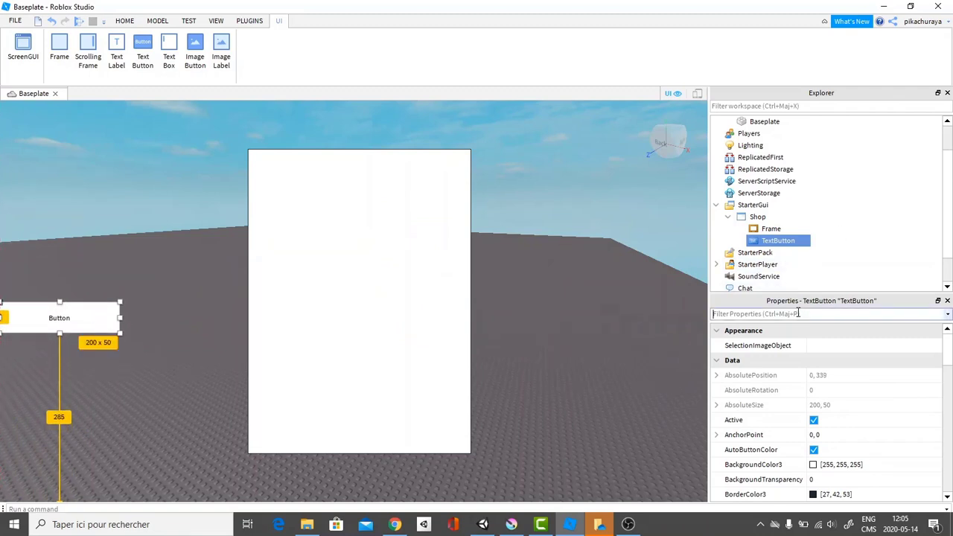
pyautogui.write('text')
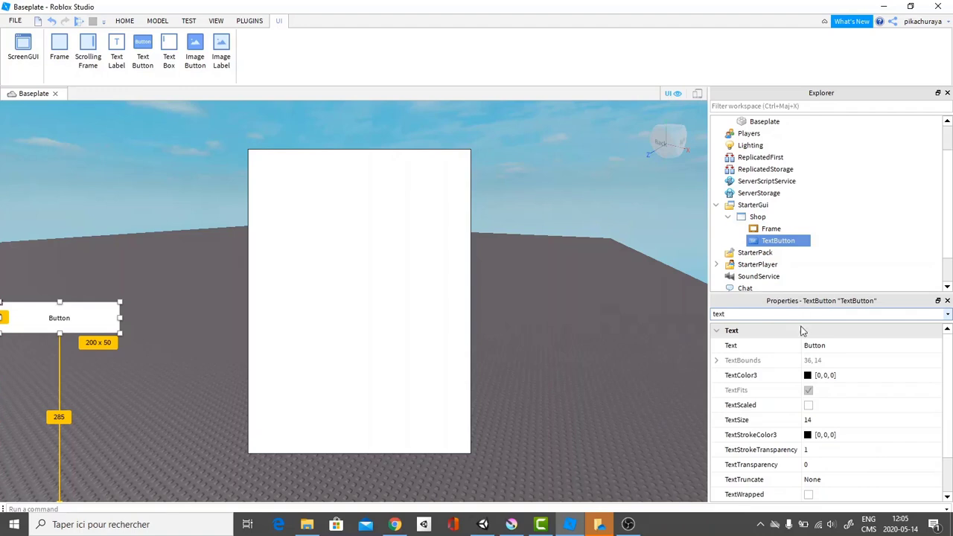
pyautogui.click(811, 347)
pyautogui.press('BackSpace')
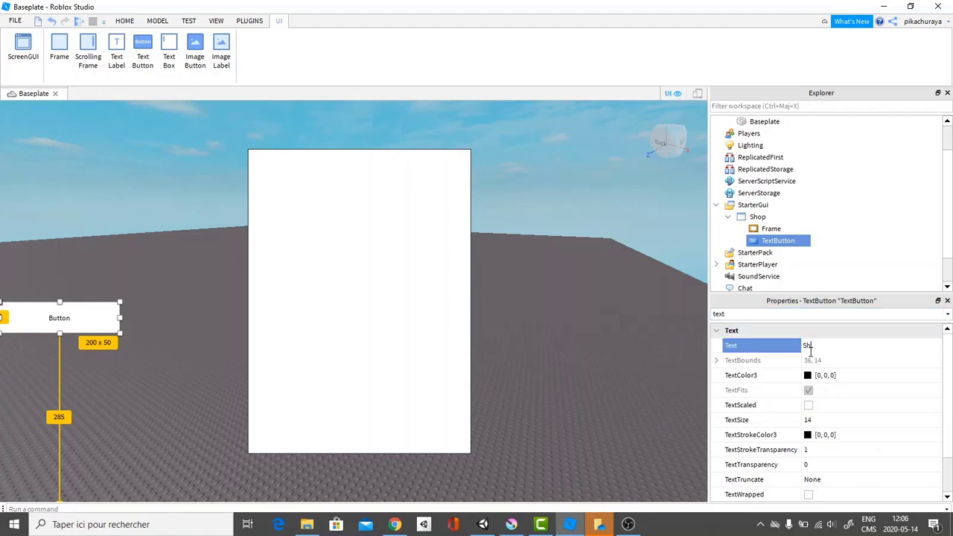
pyautogui.write('Shop')
pyautogui.press('Return')
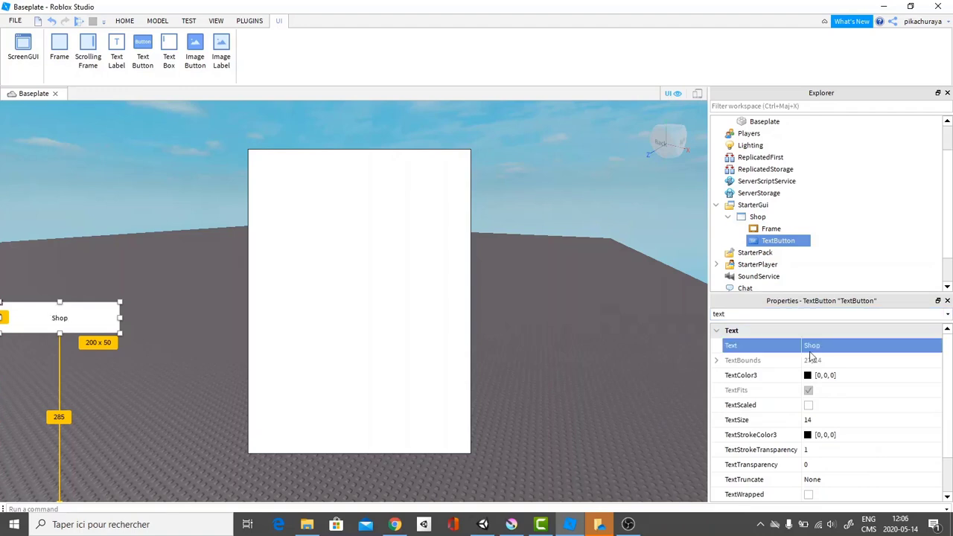
# - Set the TextButton's text color to white
pyautogui.scroll(-2, 824, 463)
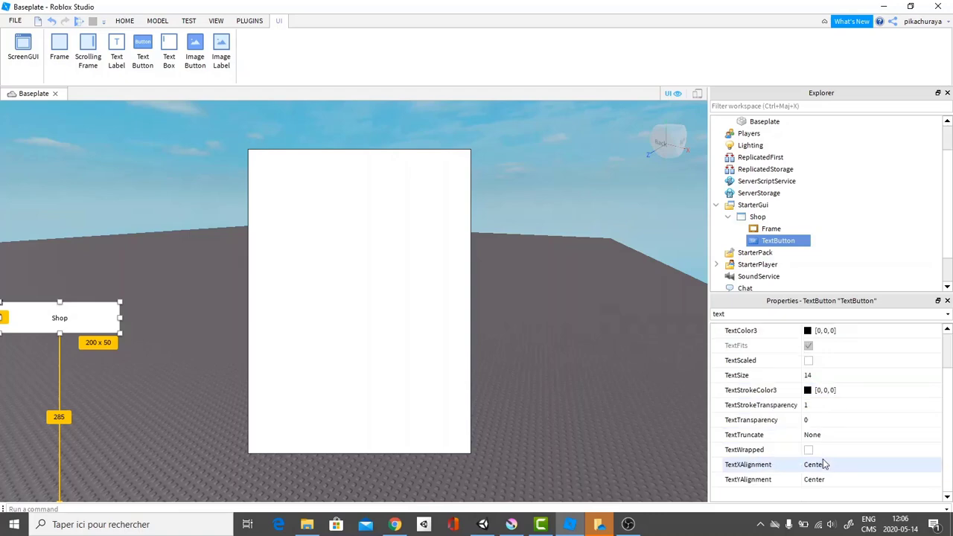
pyautogui.scroll(2, 825, 451)
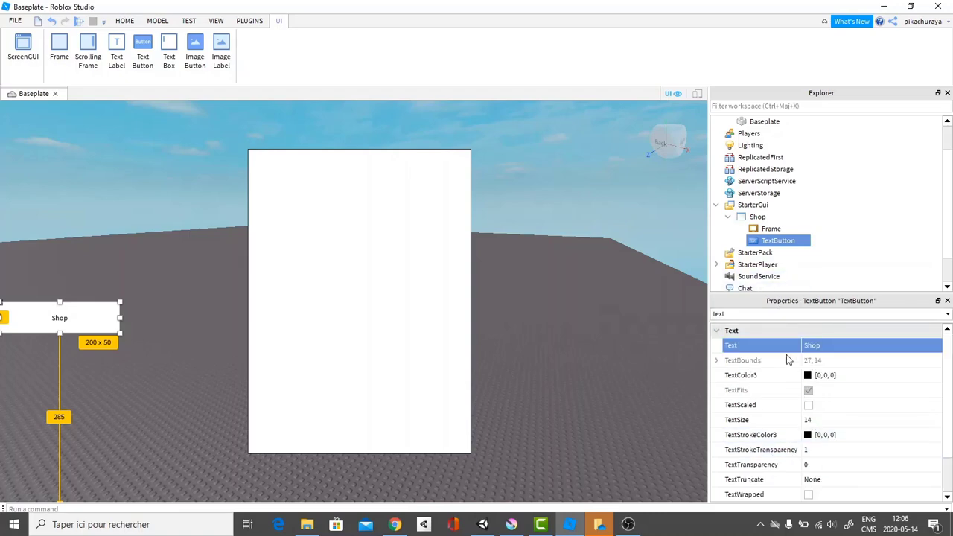
pyautogui.click(808, 375)
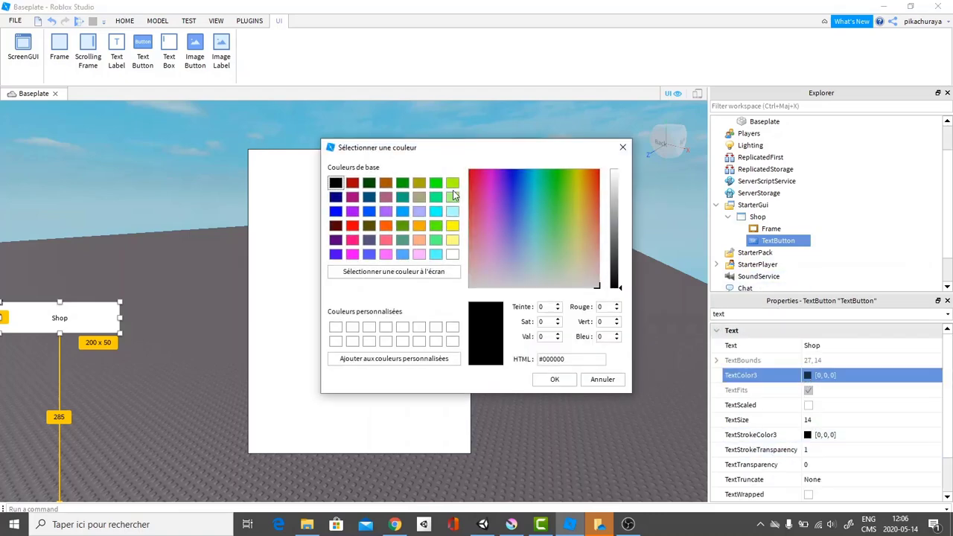
pyautogui.click(452, 254)
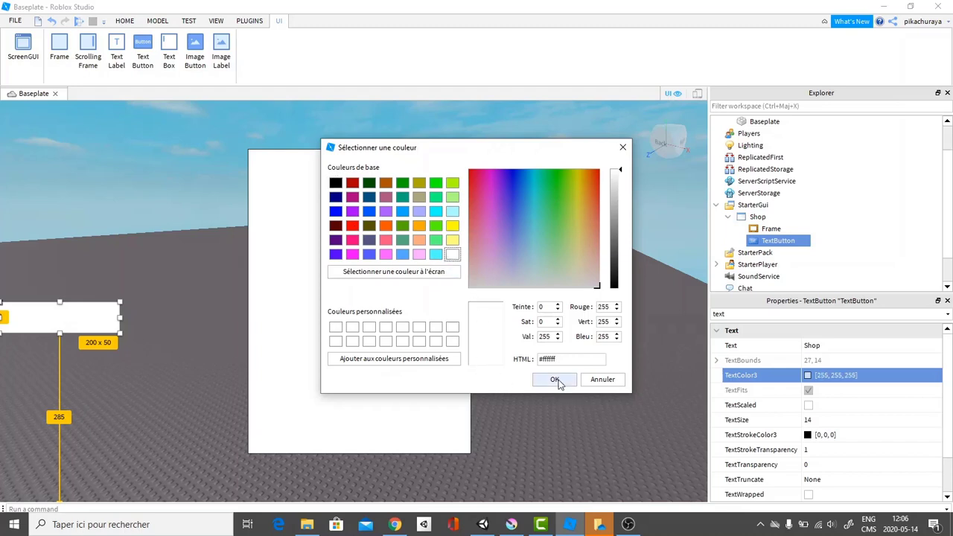
pyautogui.click(554, 380)
# - Set the TextButton's background color to light blue, RGB 47, 235, 255
pyautogui.click(797, 313)
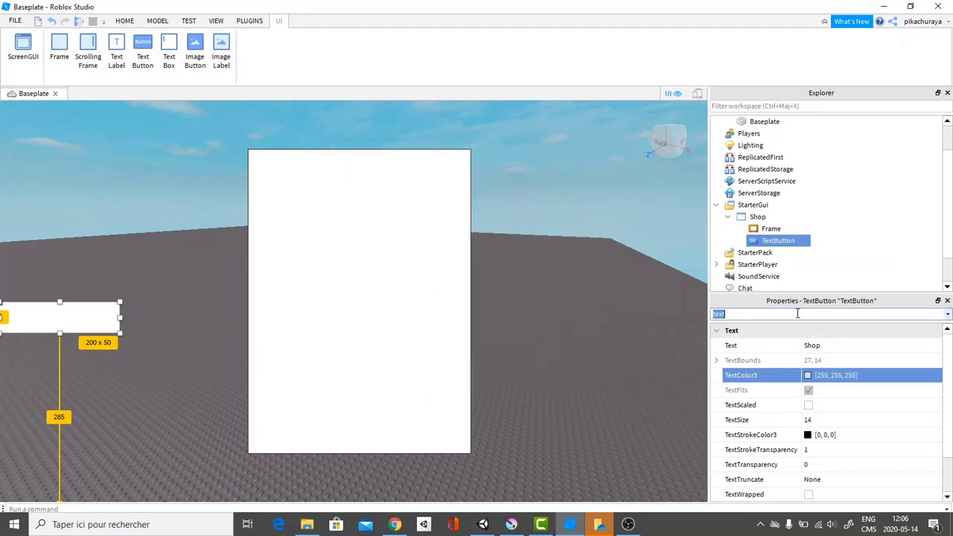
pyautogui.press('BackSpace')
pyautogui.write('back')
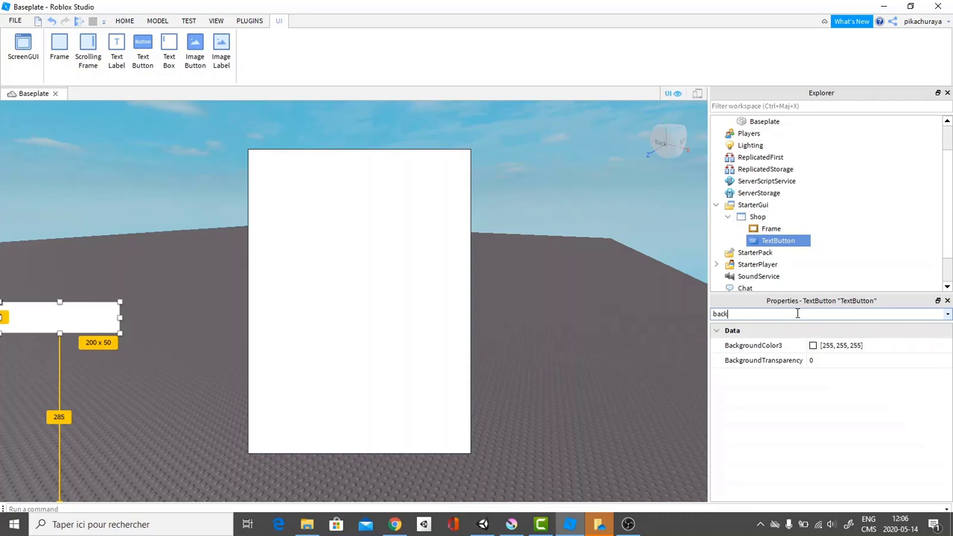
pyautogui.click(813, 345)
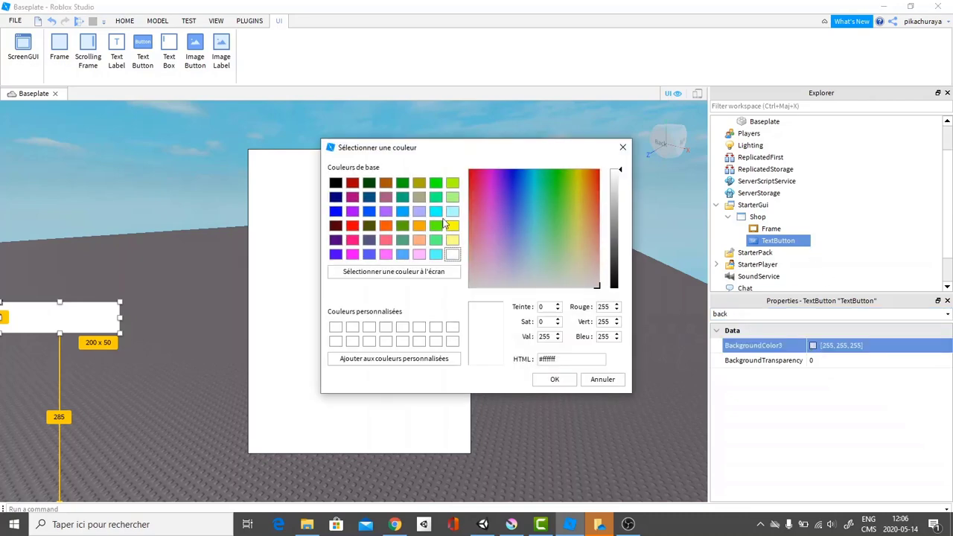
pyautogui.click(402, 211)
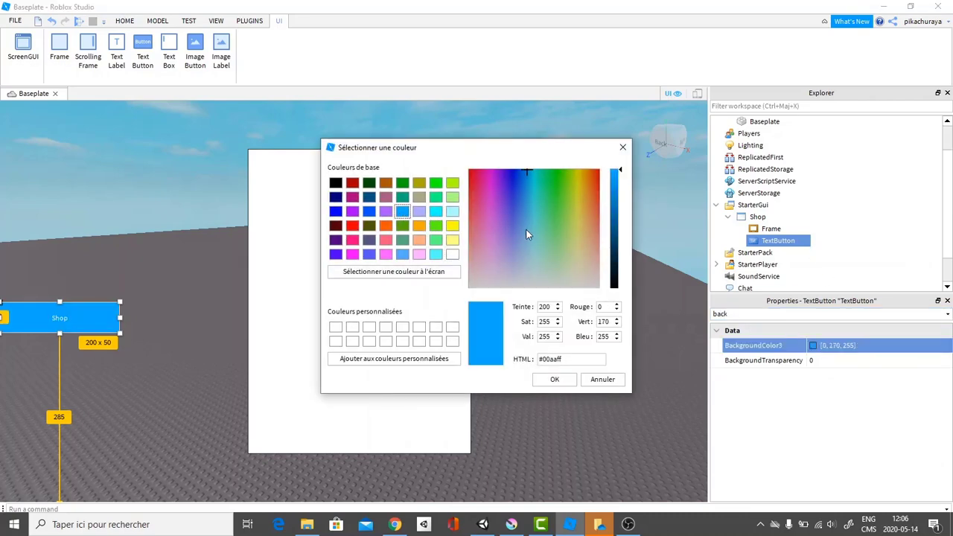
pyautogui.moveTo(528, 181)
pyautogui.mouseDown()
pyautogui.moveTo(525, 194)
pyautogui.moveTo(532, 190)
pyautogui.mouseUp()
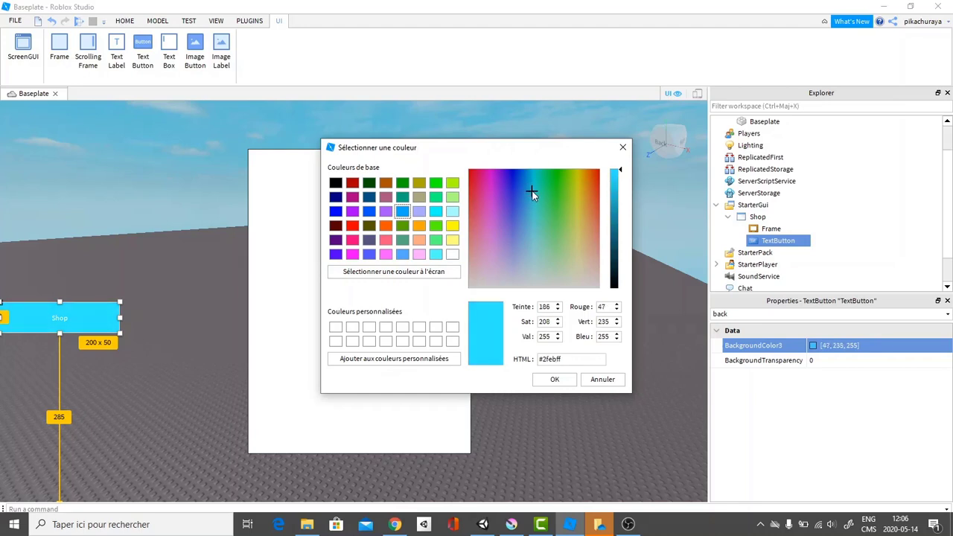
pyautogui.click(552, 379)
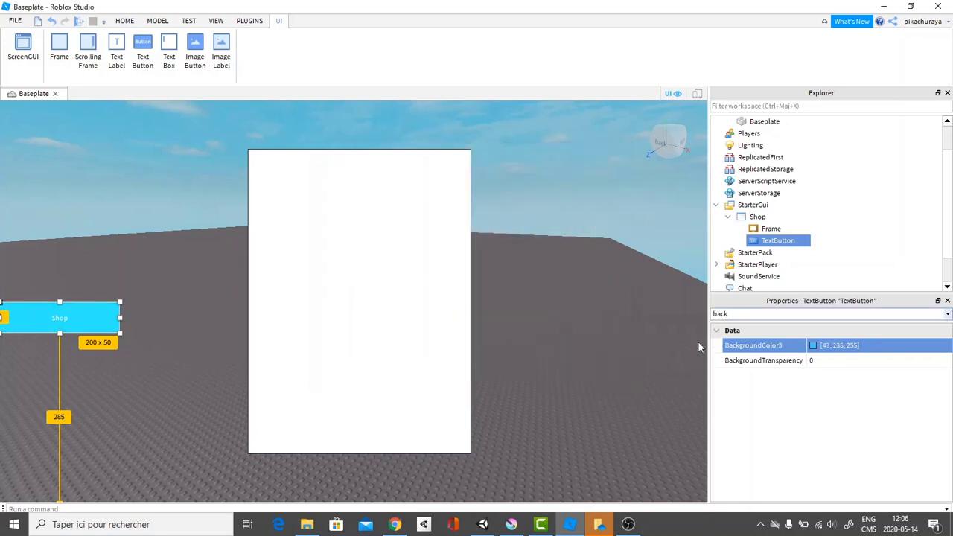
# - Clear the property filter and enable TextScaled for the TextButton
pyautogui.click(779, 328)
pyautogui.press('BackSpace')
pyautogui.press('BackSpace')
pyautogui.press('BackSpace')
pyautogui.press('BackSpace')
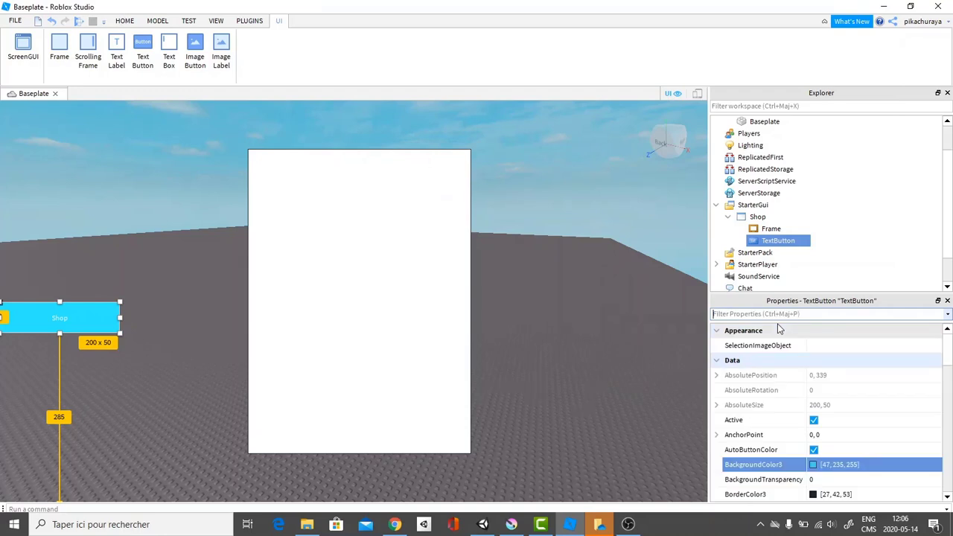
pyautogui.scroll(-2, 856, 458)
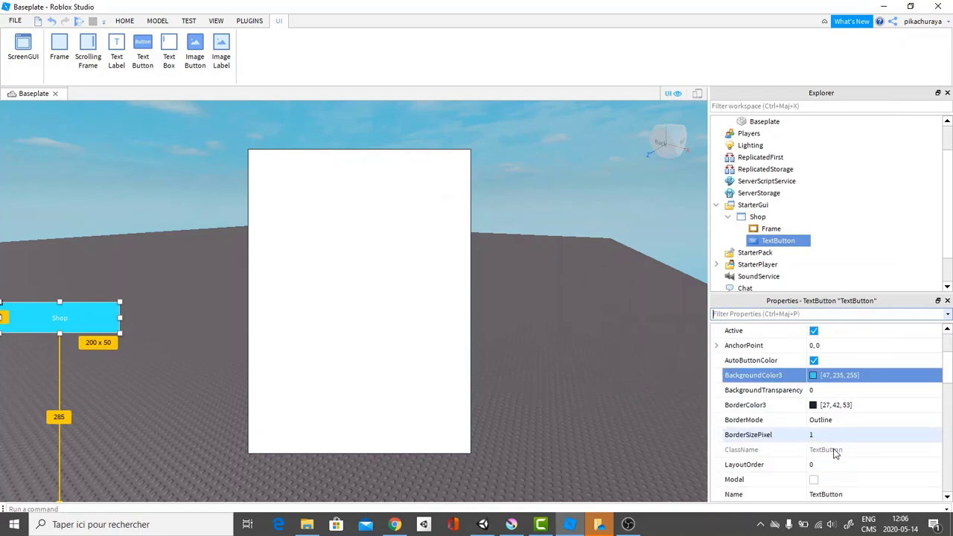
pyautogui.scroll(-1, 826, 452)
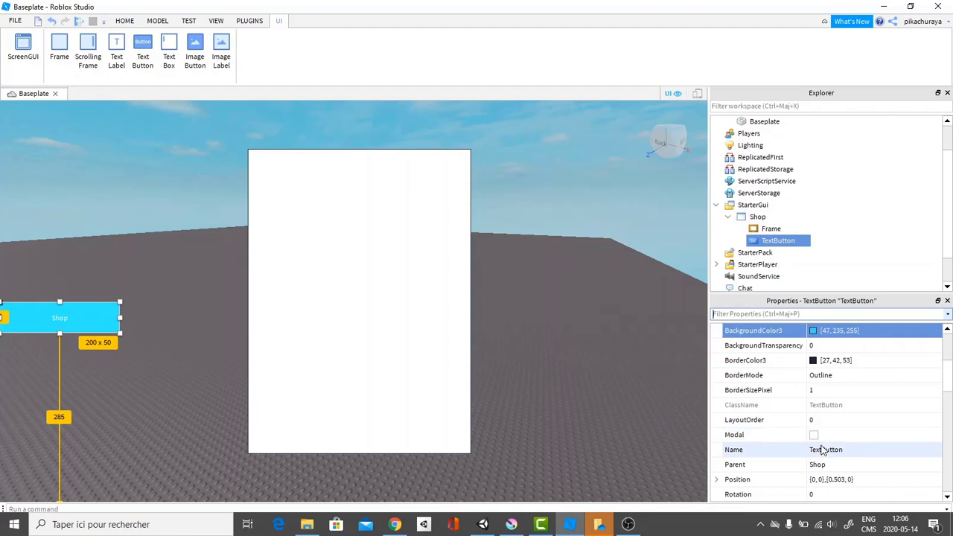
pyautogui.scroll(-1, 823, 451)
pyautogui.scroll(-3, 822, 450)
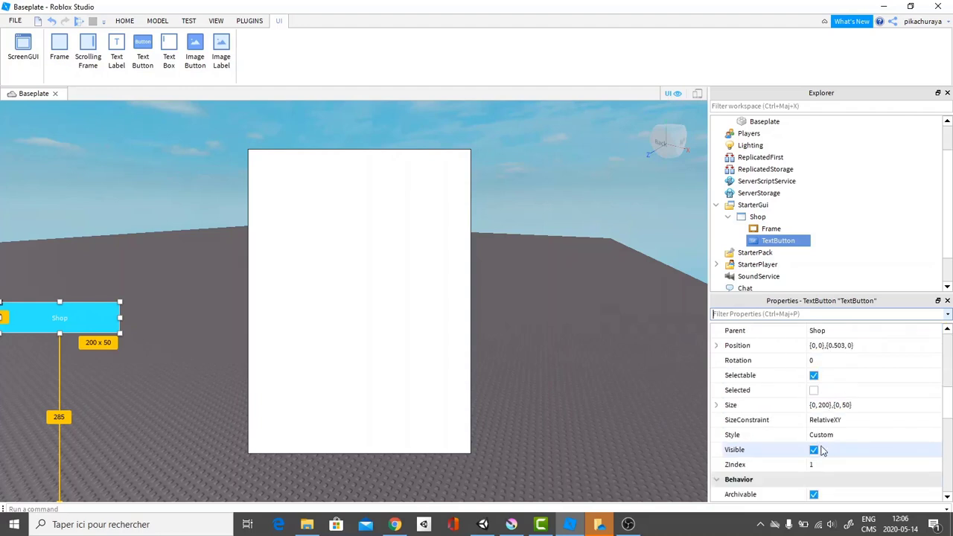
pyautogui.scroll(-3, 821, 450)
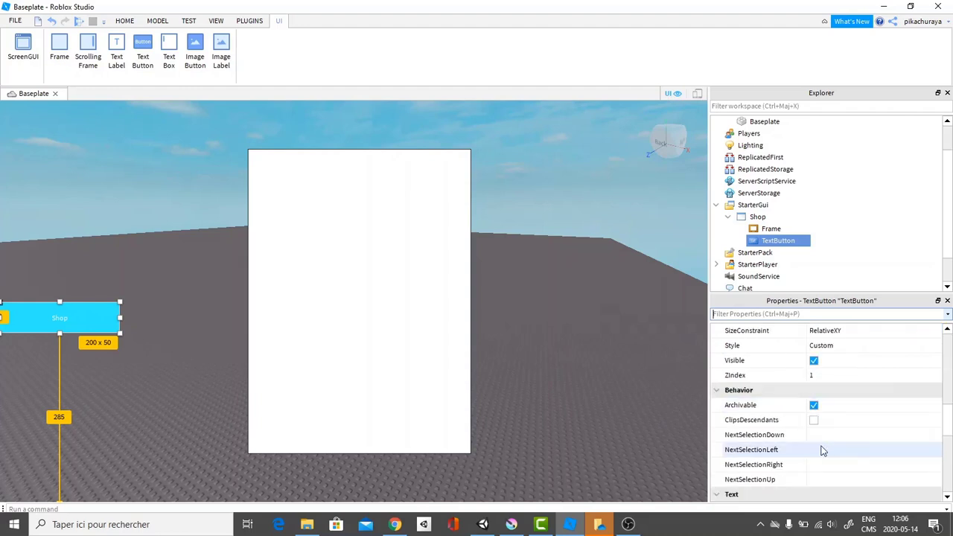
pyautogui.scroll(-2, 811, 482)
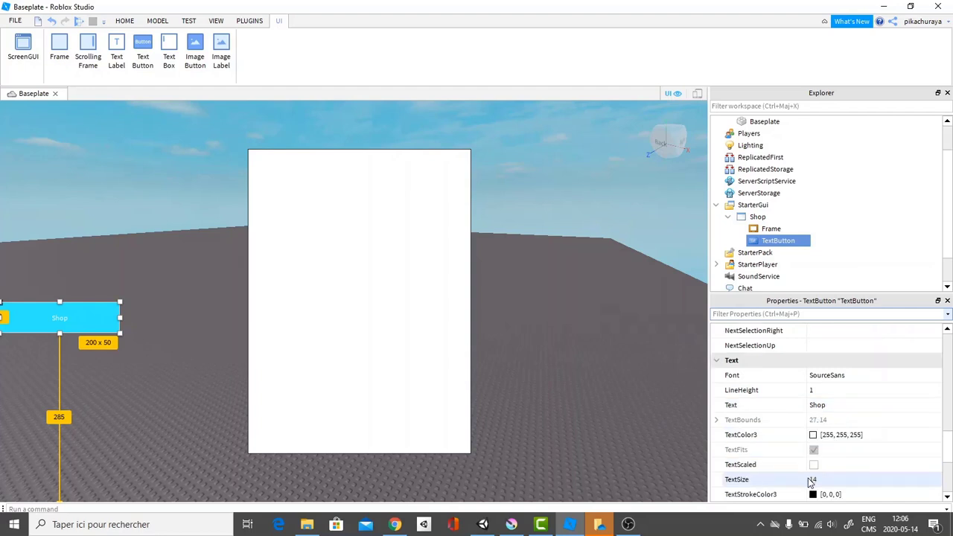
pyautogui.click(813, 420)
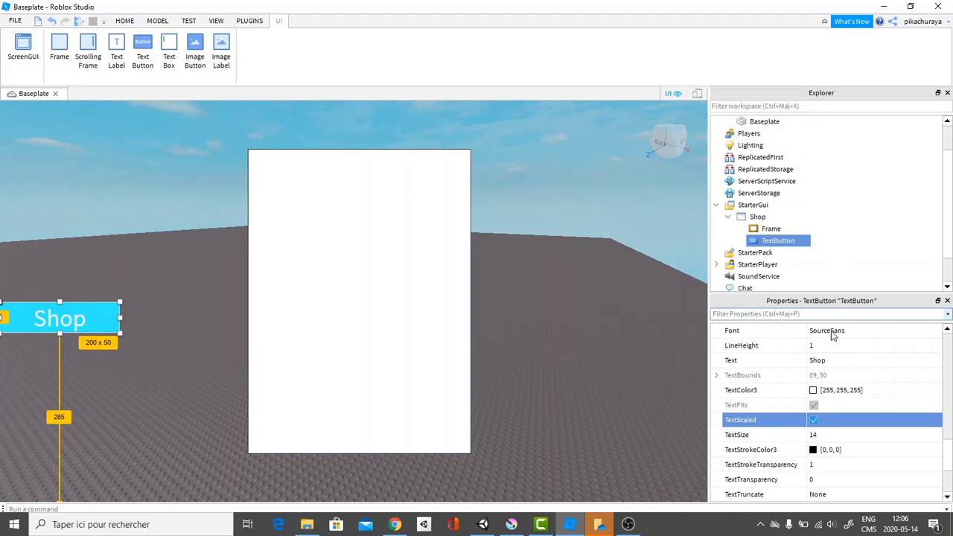
# - Change the TextButton's font to SourceSansBold and keep LineHeight at 1
pyautogui.scroll(1, 935, 351)
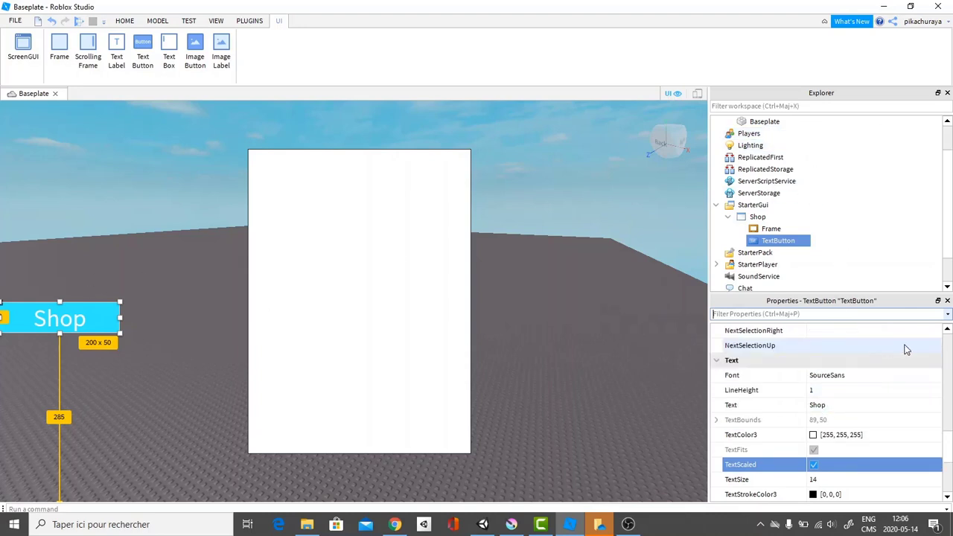
pyautogui.click(843, 374)
pyautogui.click(843, 375)
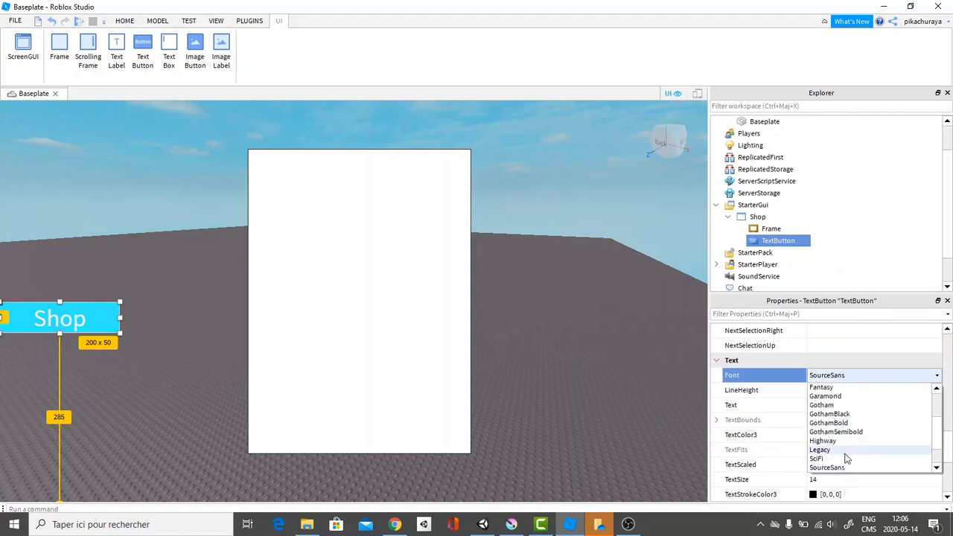
pyautogui.scroll(-2, 848, 453)
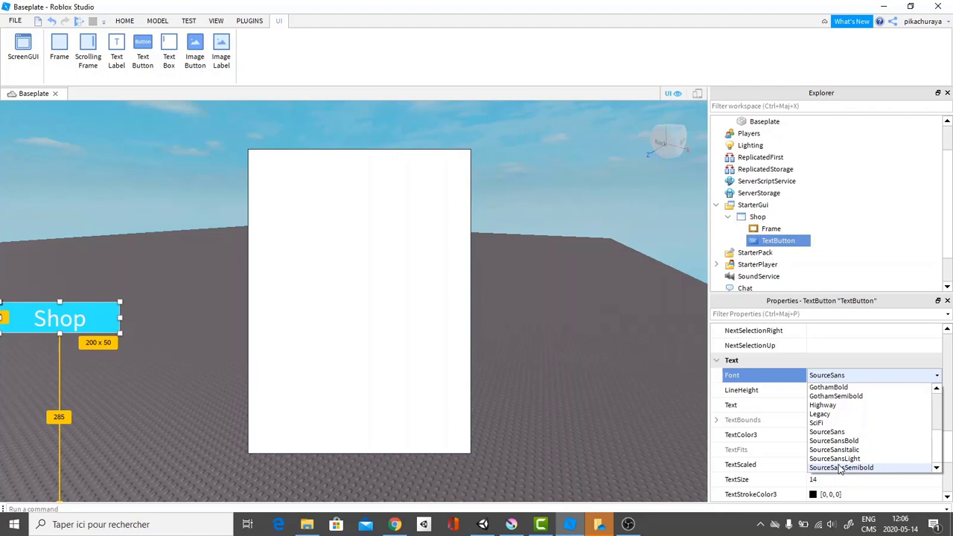
pyautogui.click(841, 445)
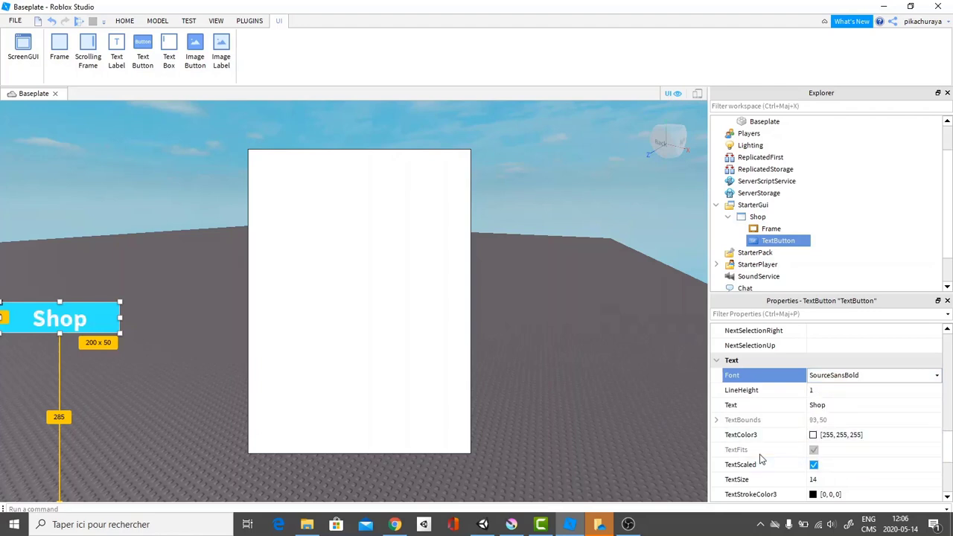
pyautogui.click(831, 390)
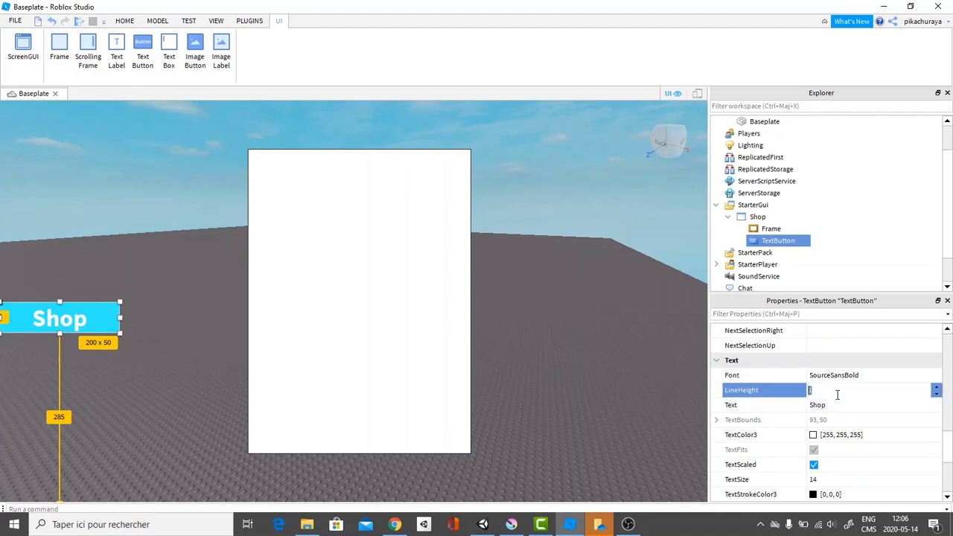
pyautogui.press('Return')
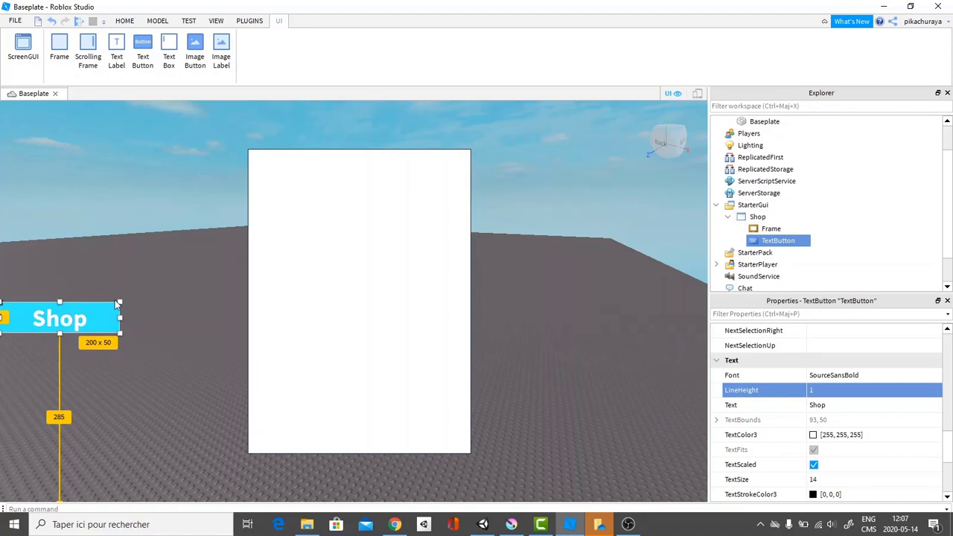
# - Enlarge the Shop button upward to about 201 x 75 pixels and deselect it
pyautogui.moveTo(120, 302); pyautogui.dragTo(121, 286)
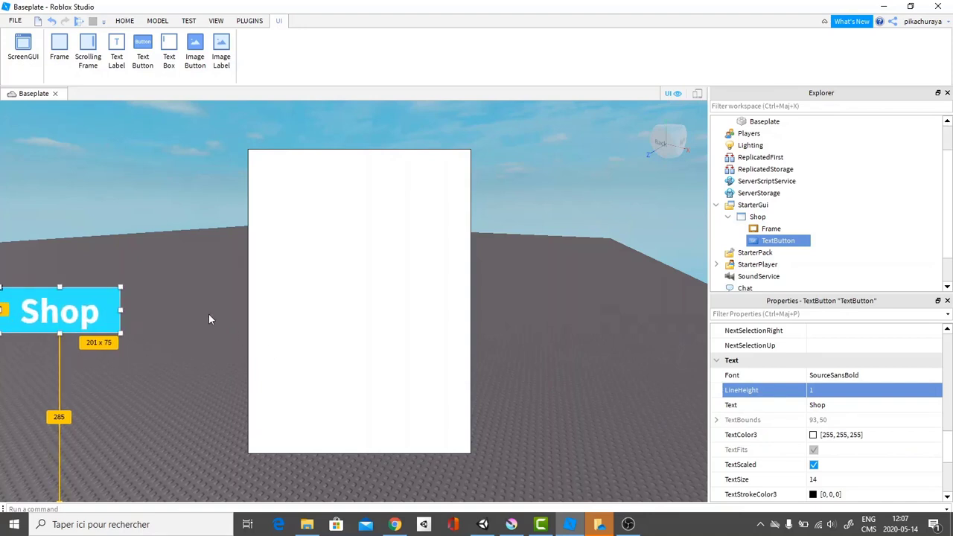
pyautogui.click(243, 347)
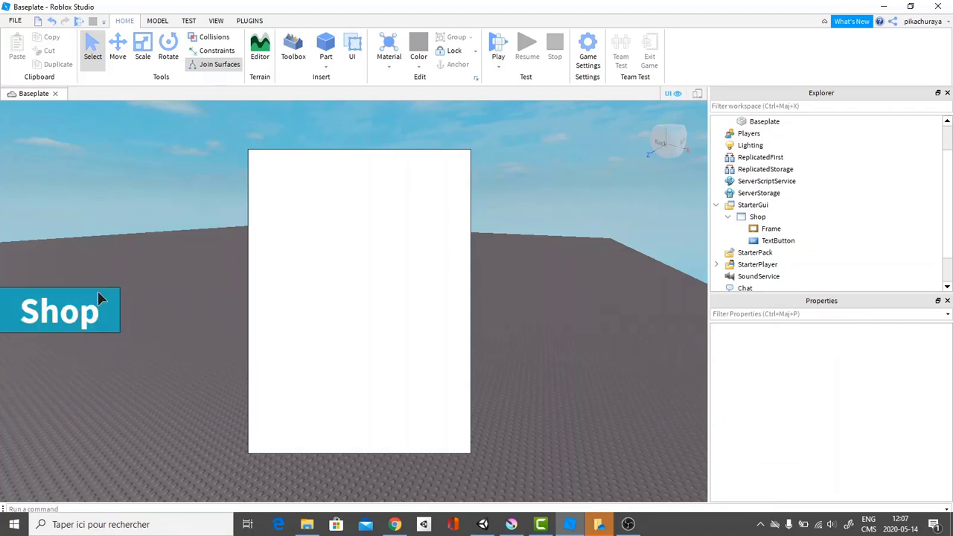
# - Set the Shop TextButton's BorderSizePixel to 0 and deselect the button
pyautogui.click(776, 241)
pyautogui.scroll(-1, 822, 425)
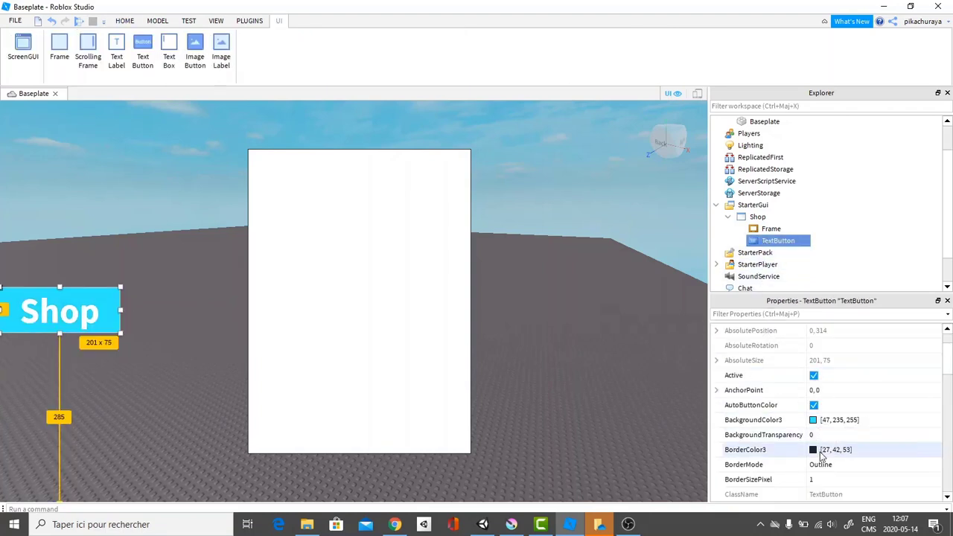
pyautogui.click(819, 482)
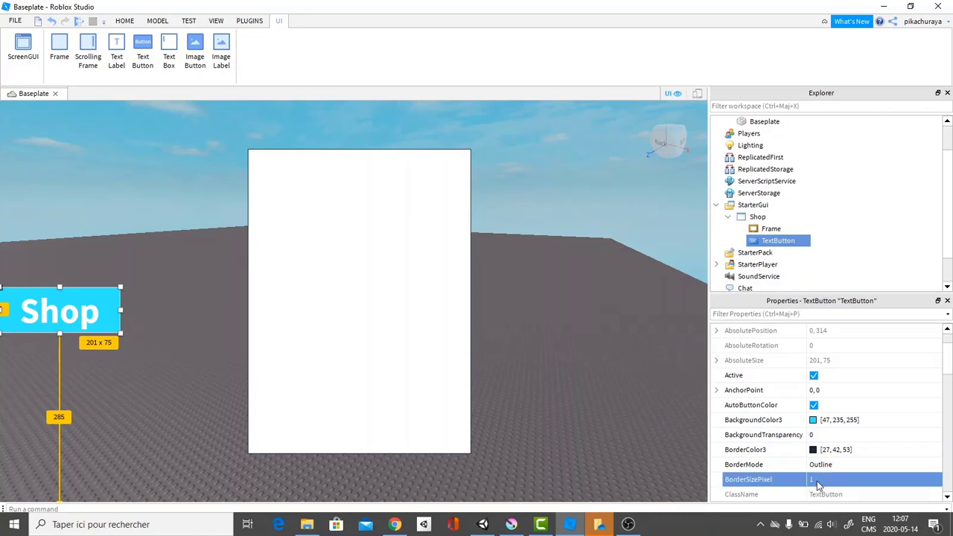
pyautogui.click(811, 481)
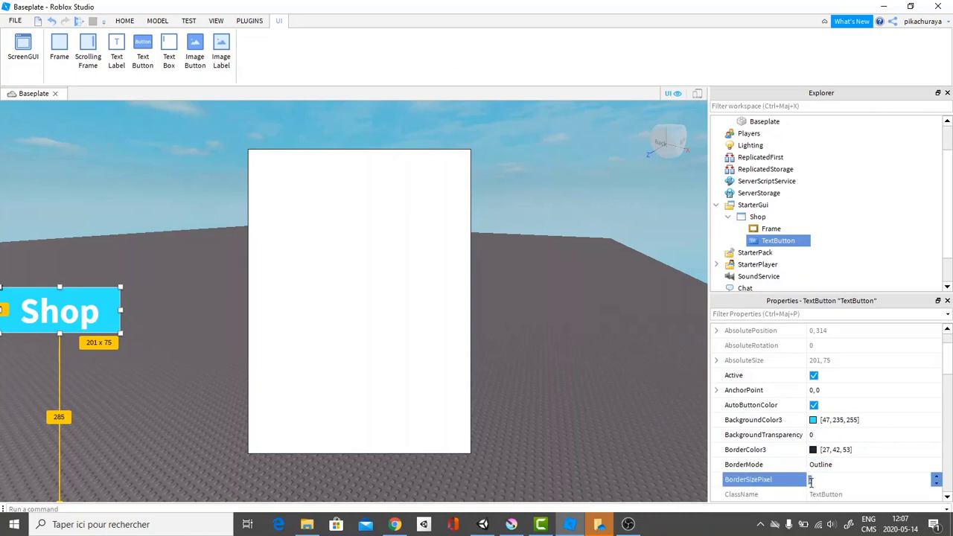
pyautogui.press('Return')
pyautogui.click(91, 233)
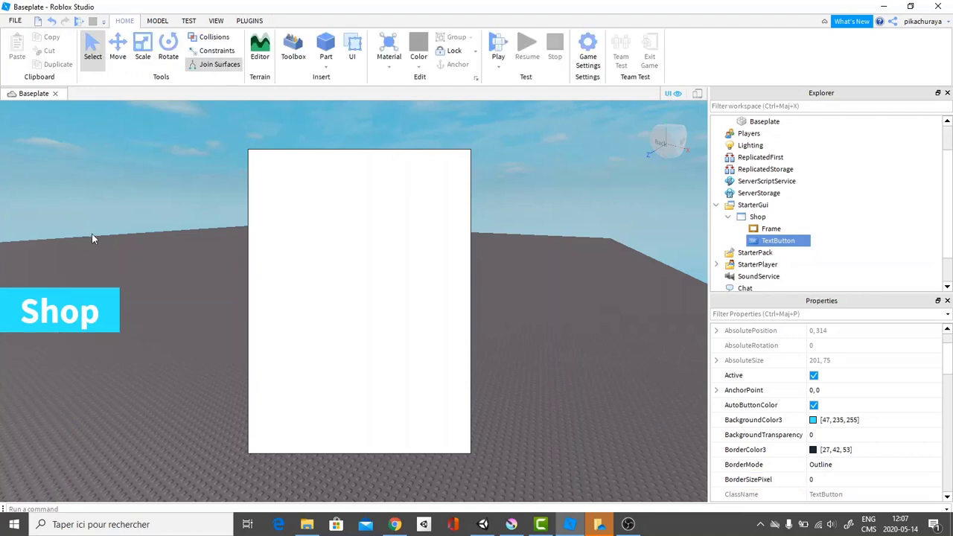
# - Add a LocalScript inside the Shop TextButton
pyautogui.click(763, 243)
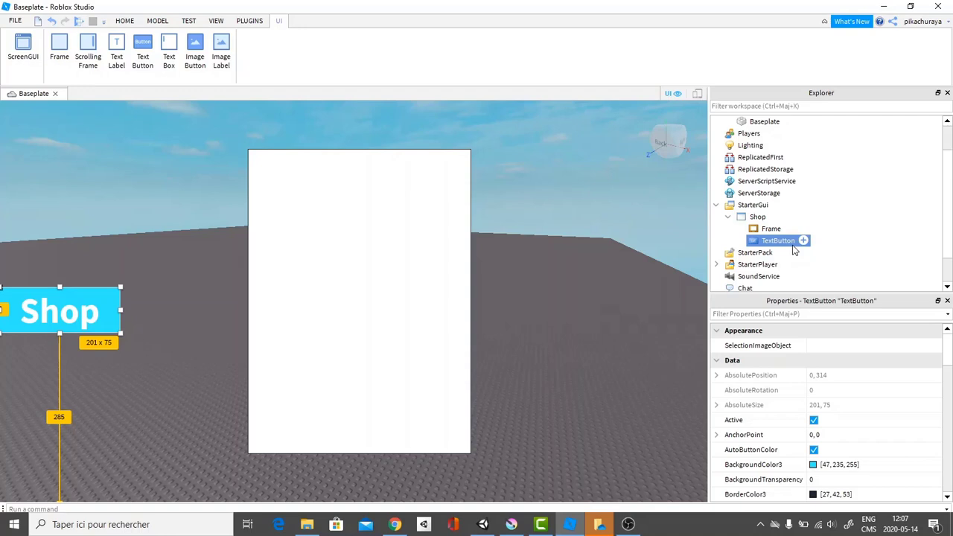
pyautogui.click(803, 240)
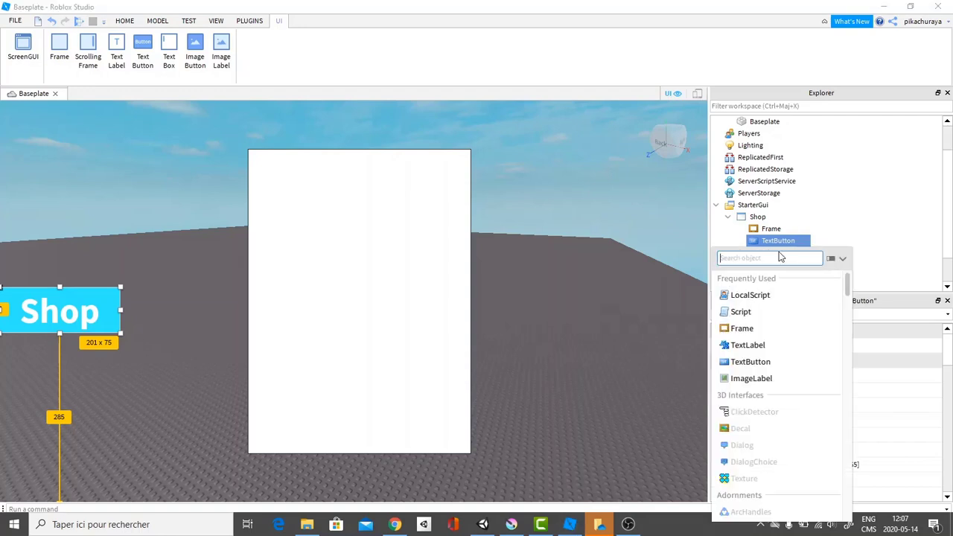
pyautogui.click(746, 295)
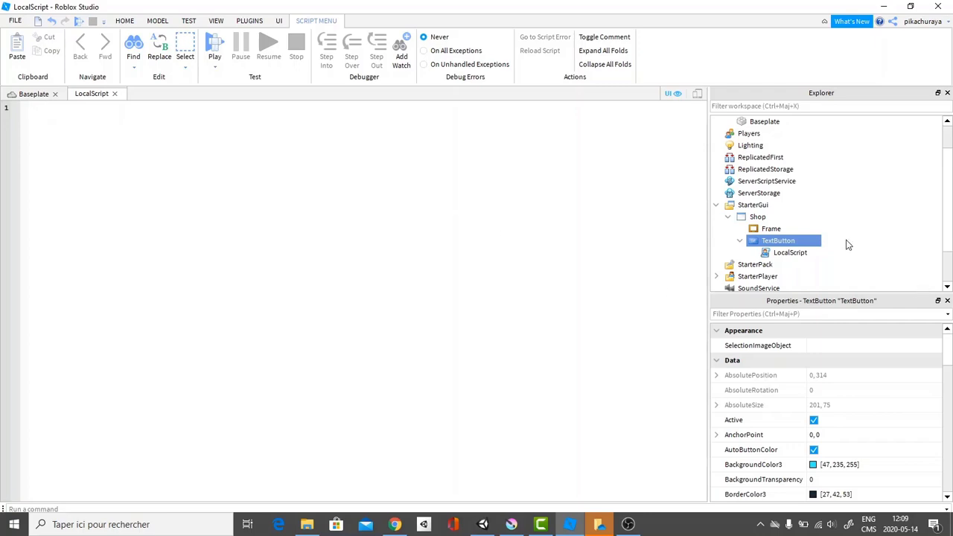
# - Rename the Frame under the Shop ScreenGui to ShopFrame
pyautogui.click(770, 229)
pyautogui.press('F2')
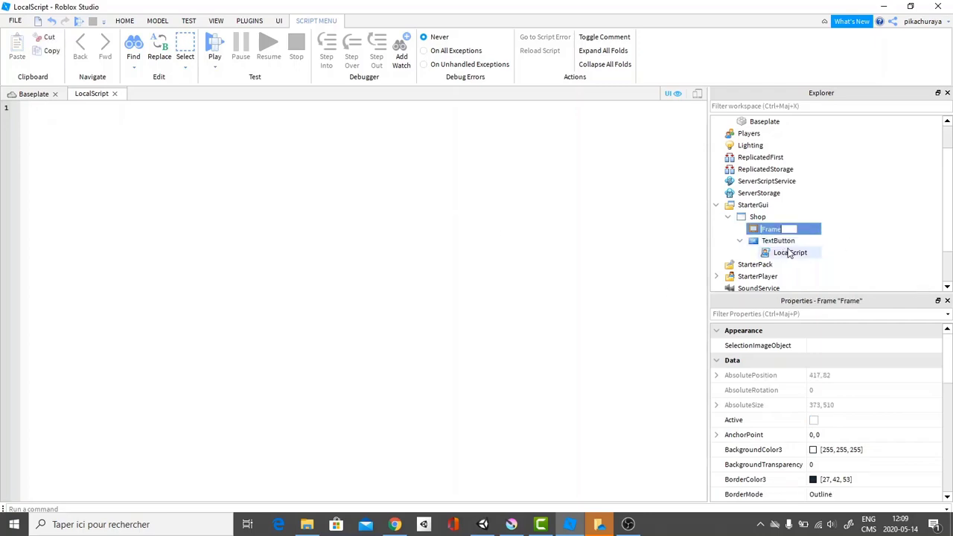
pyautogui.write('Shop')
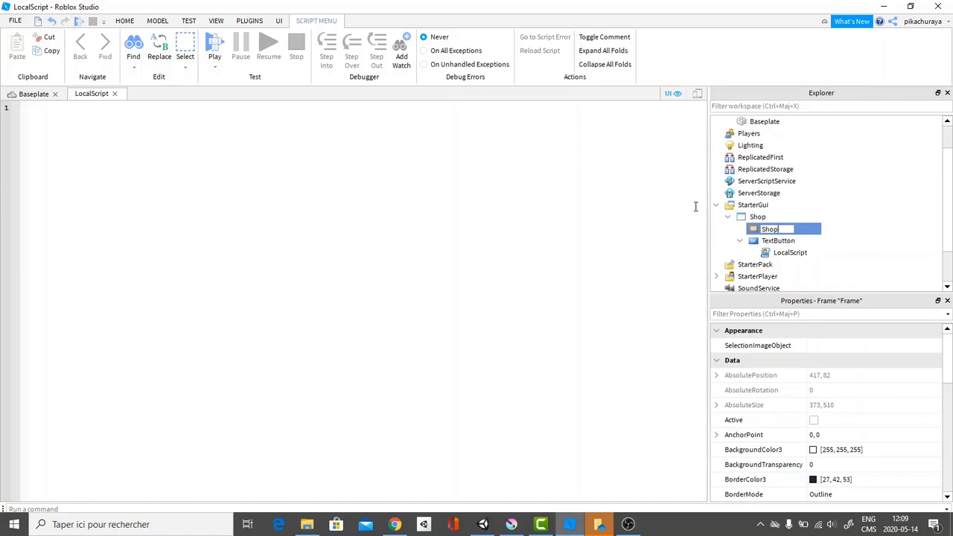
pyautogui.write('Frame')
pyautogui.press('Return')
# - Start the LocalScript's first line with the button's event reference script.Parent.MouseButton1Down
pyautogui.click(254, 125)
pyautogui.write('script')
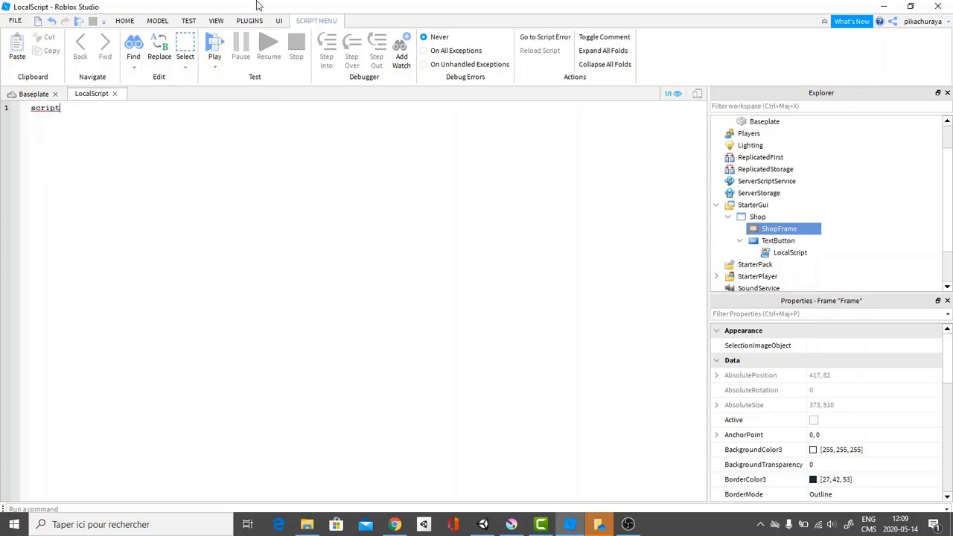
pyautogui.write('.')
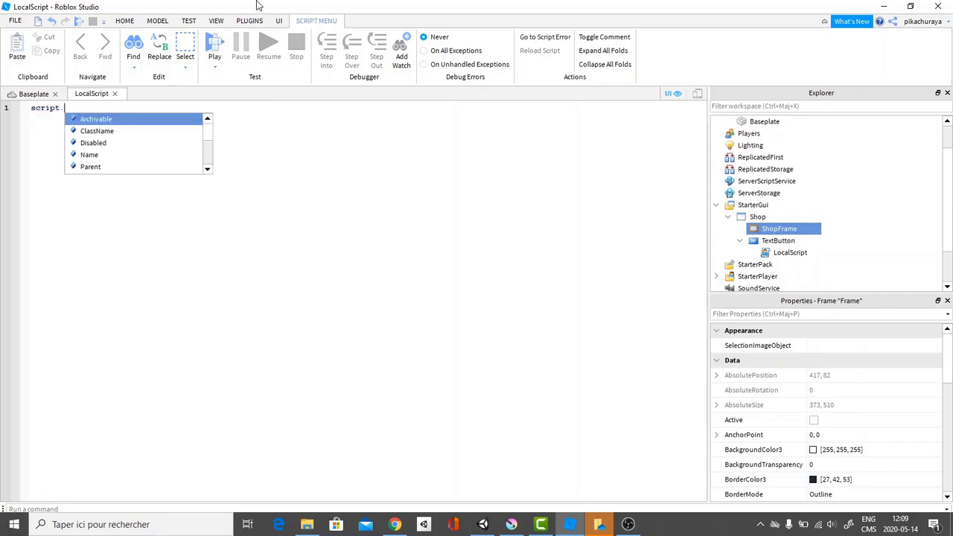
pyautogui.click(492, 246)
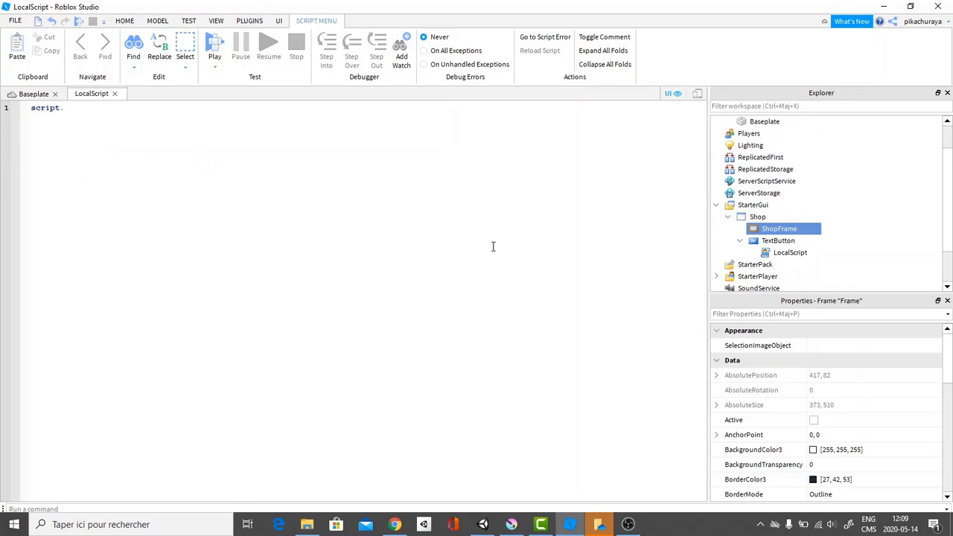
pyautogui.write('Parent:Co')
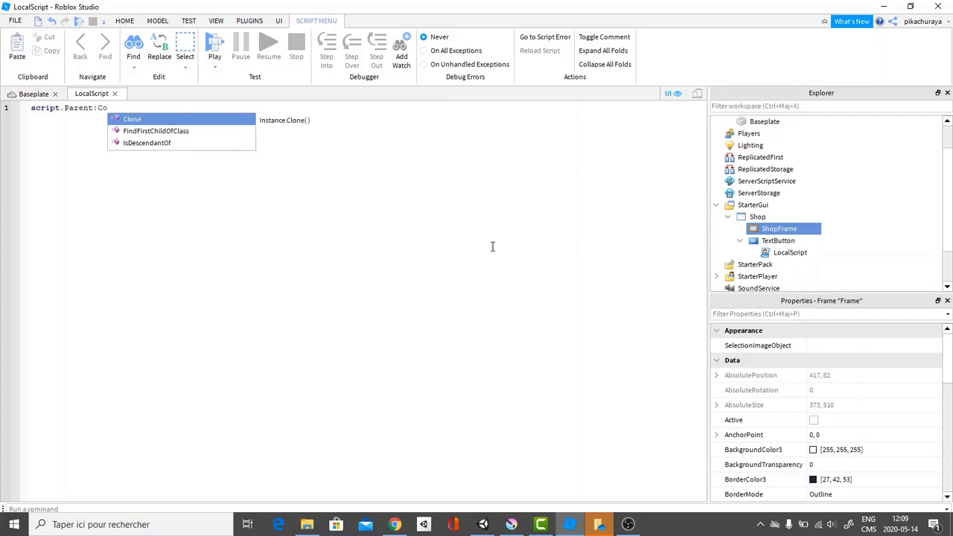
pyautogui.press('BackSpace')
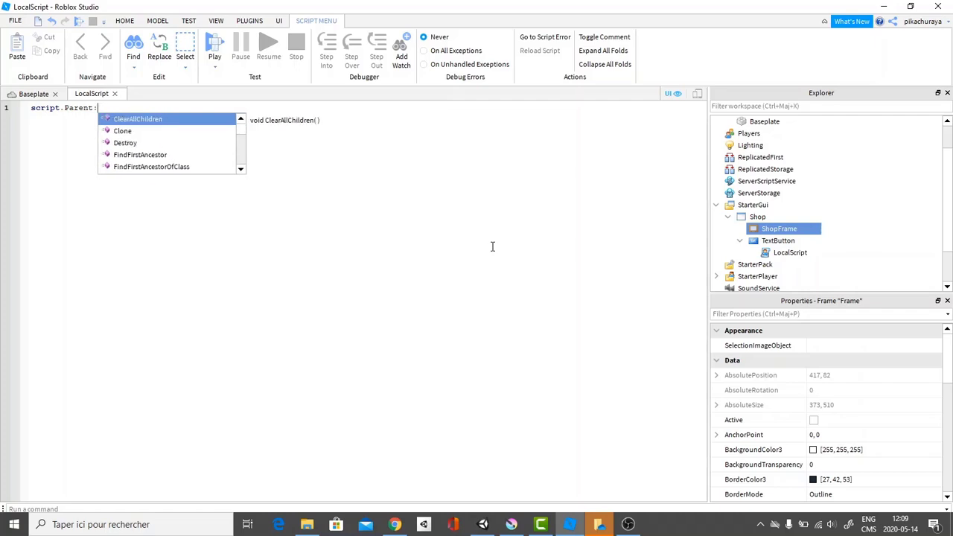
pyautogui.press('BackSpace')
pyautogui.write('.Moo')
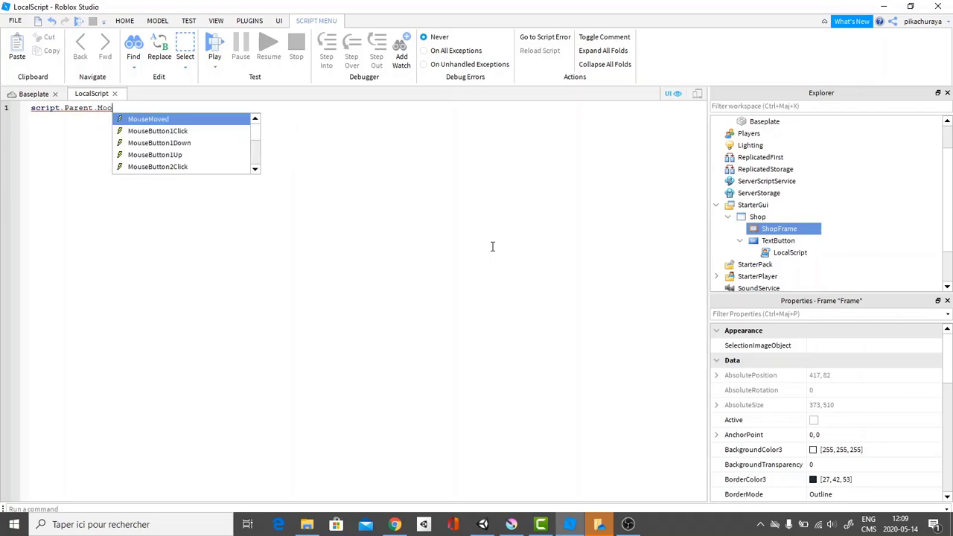
pyautogui.press('Down')
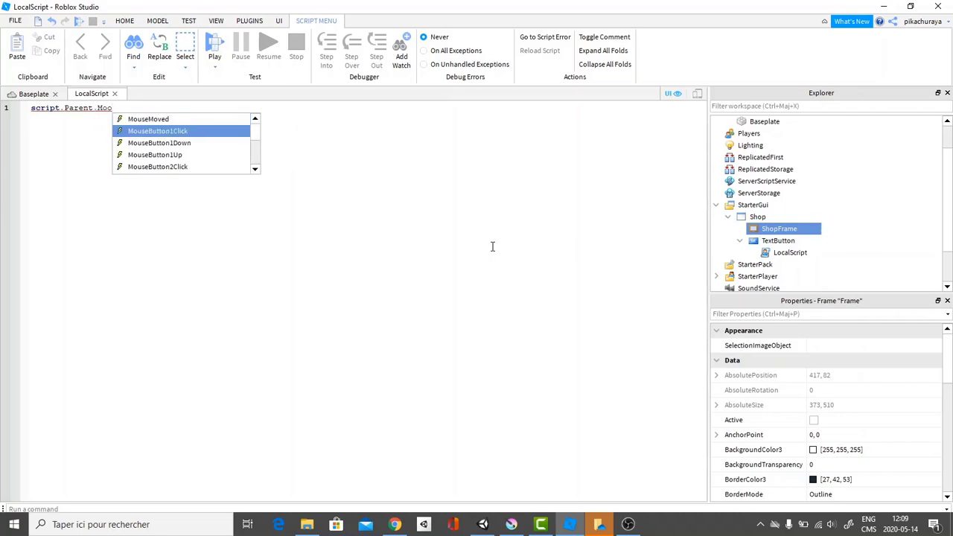
pyautogui.press('Down')
pyautogui.press('Return')
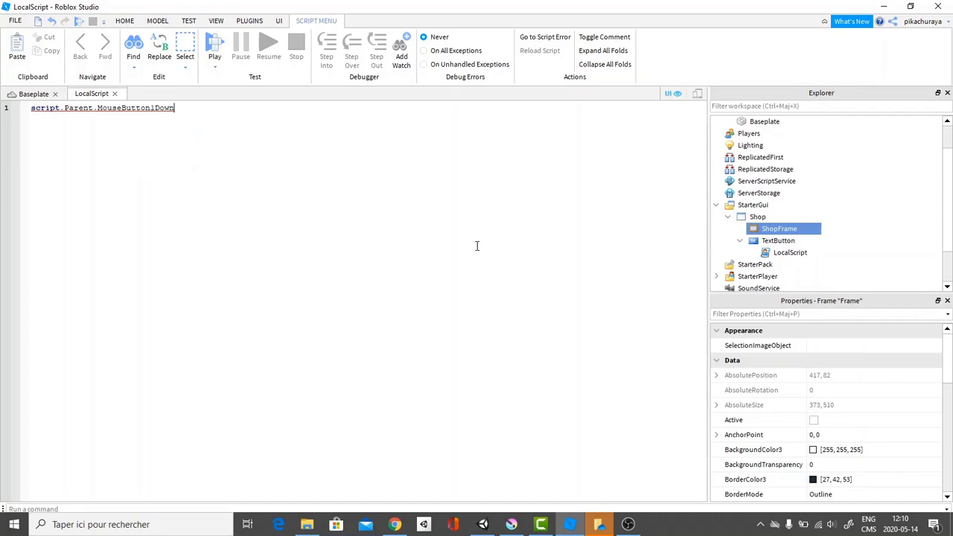
# - Attach a function to the MouseButton1Down event with :Connect((function() and open its body, closed by end)
pyautogui.write(':')
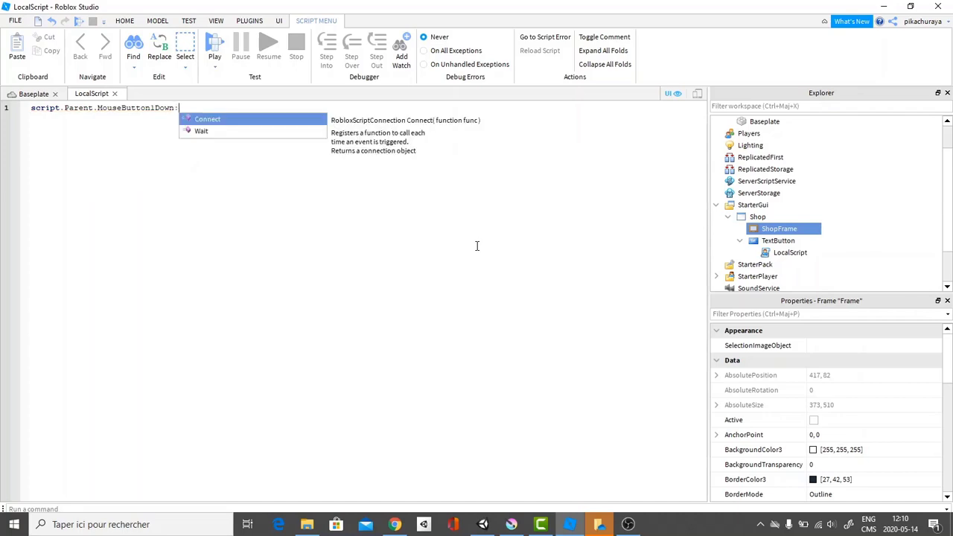
pyautogui.press('Return')
pyautogui.write('(fun')
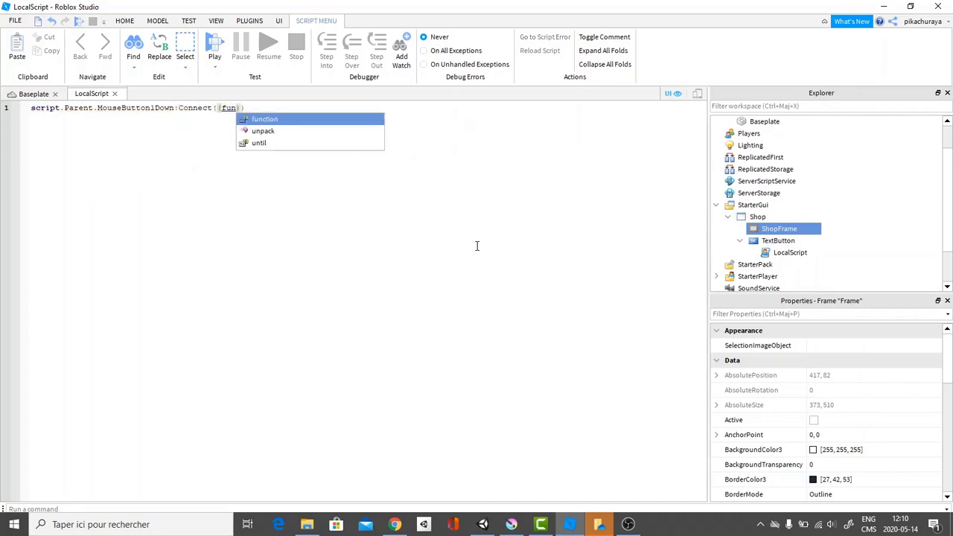
pyautogui.press('Return')
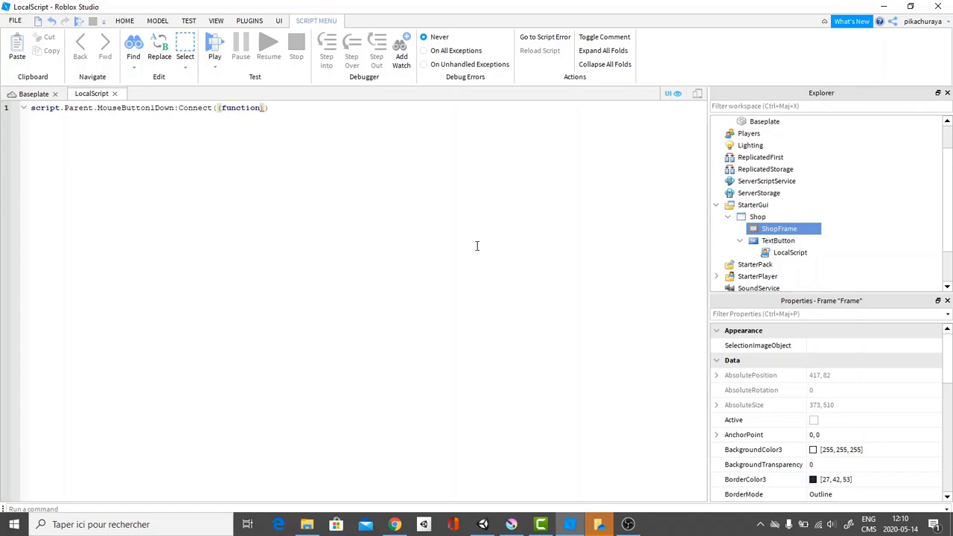
pyautogui.write('(')
pyautogui.press('Return')
# - Begin the function body with the reference script.Parent.Parent.ShopFrame
pyautogui.write('Sc')
pyautogui.press('Tab')
pyautogui.write('.')
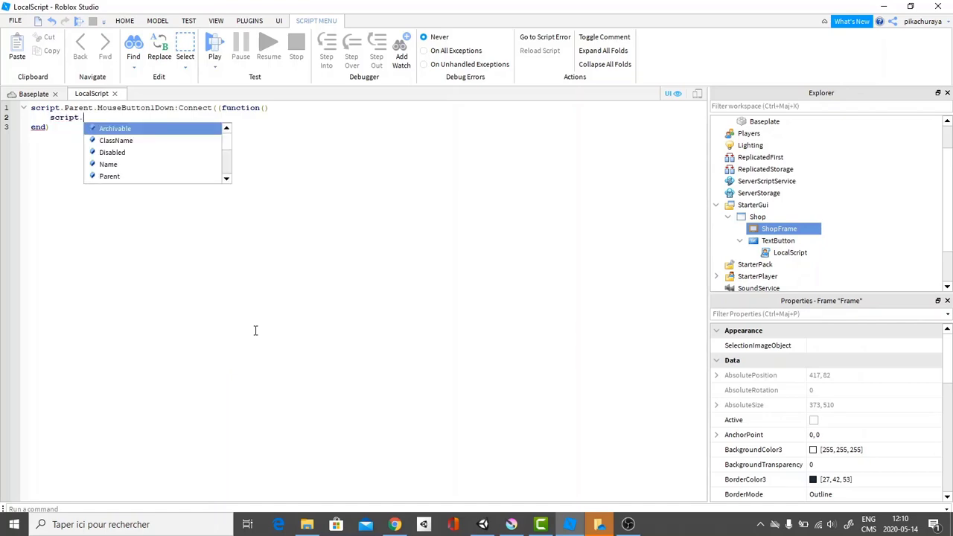
pyautogui.write('Pare')
pyautogui.press('Tab')
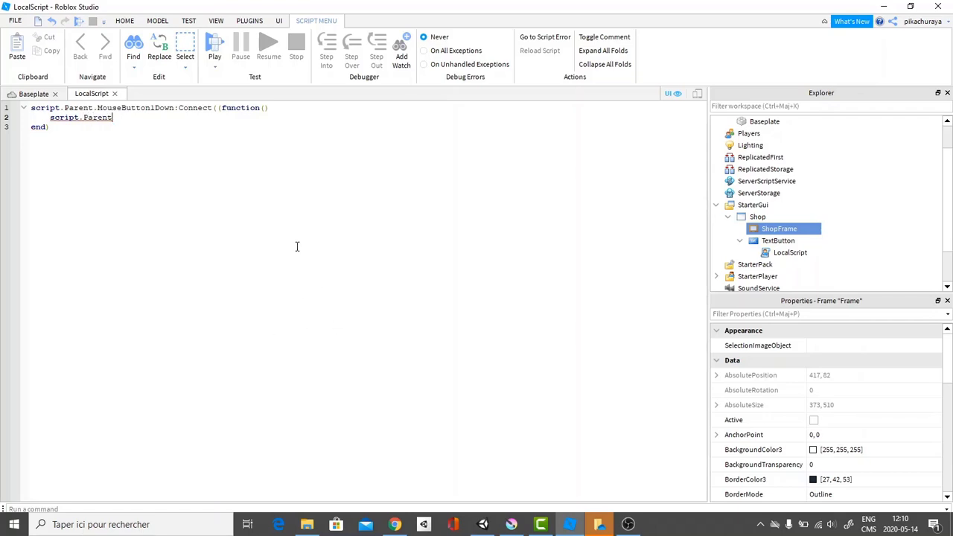
pyautogui.write('.pa')
pyautogui.press('Tab')
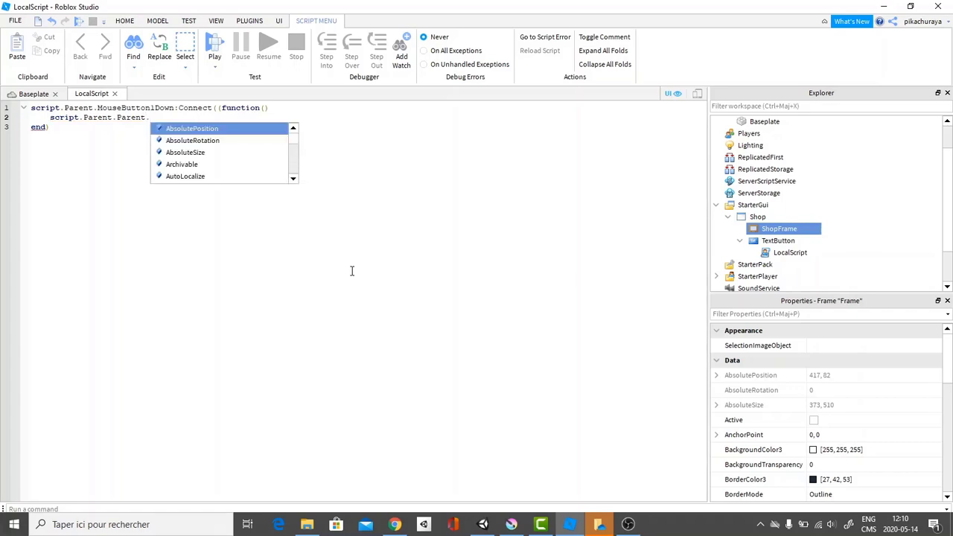
pyautogui.write('Sh')
pyautogui.press('Tab')
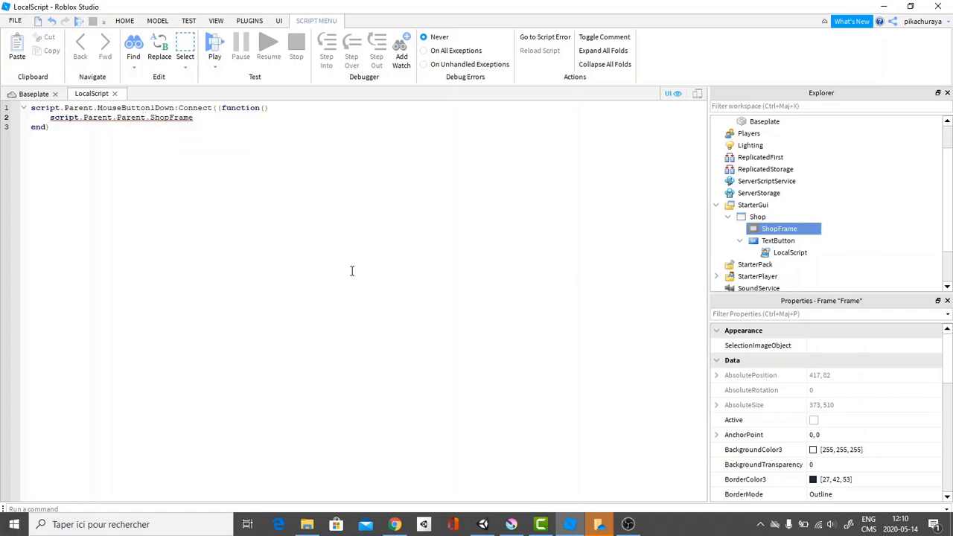
# - Complete the ShopFrame line in the function by adding .Visible = true
pyautogui.write('.V')
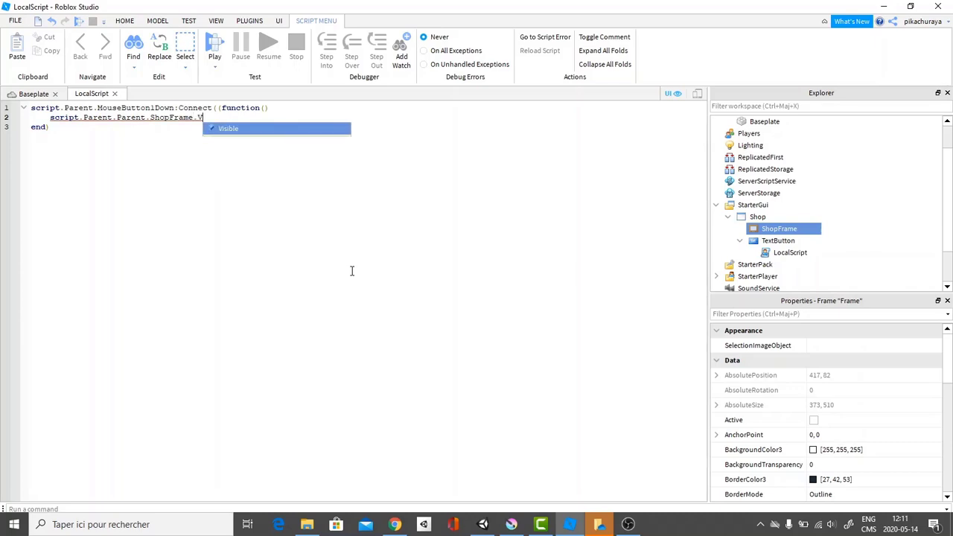
pyautogui.press('Tab')
pyautogui.write('= tr')
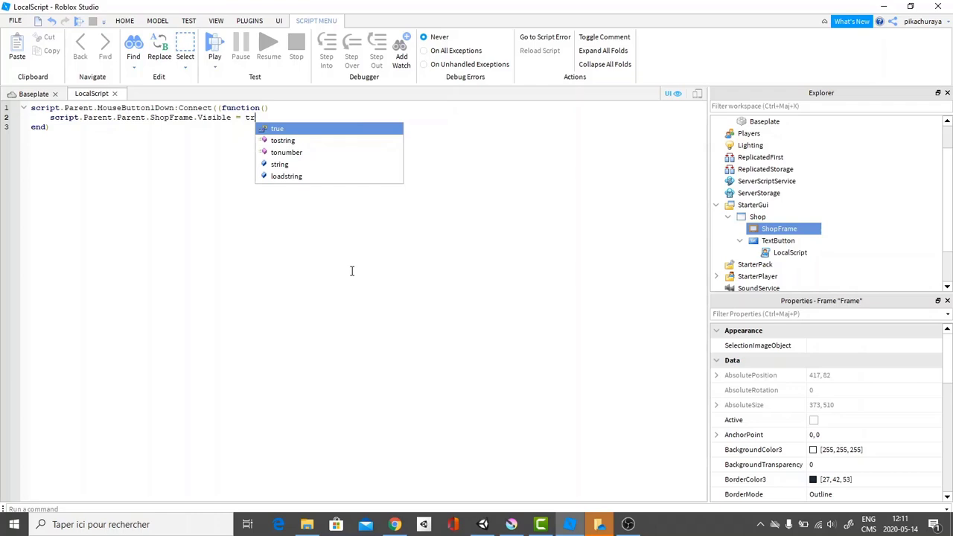
pyautogui.press('Tab')
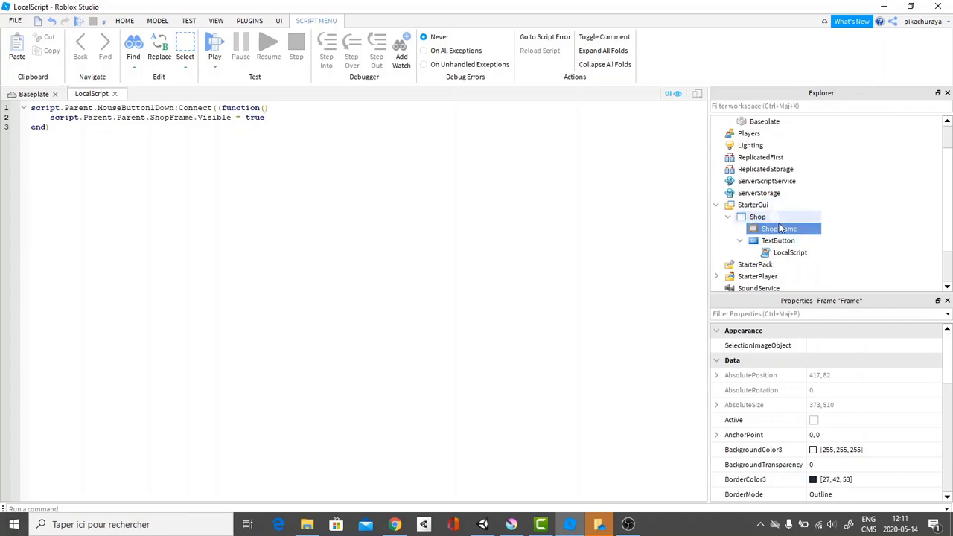
# - Return to the Baseplate view and set ShopFrame's background color to light blue, RGB 29, 233, 255
pyautogui.moveTo(778, 232)
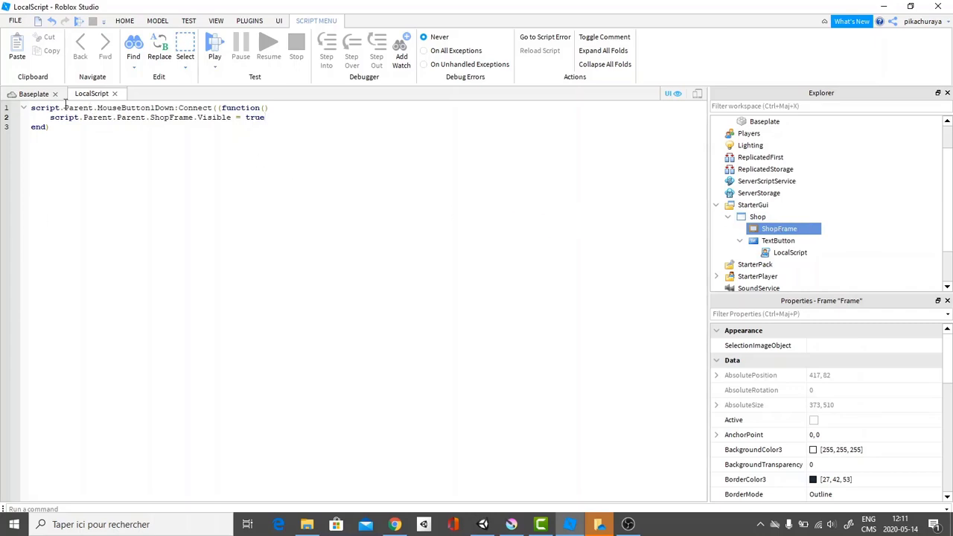
pyautogui.click(39, 94)
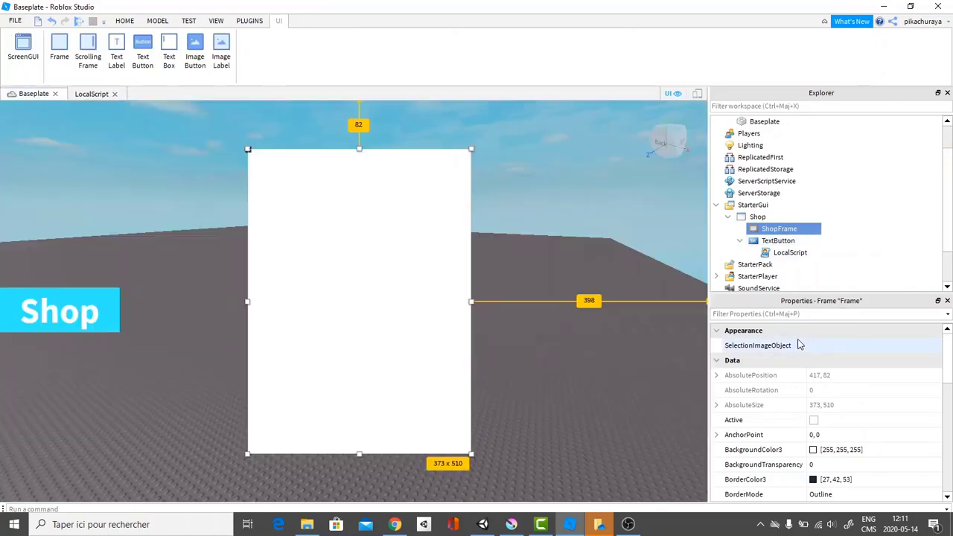
pyautogui.click(814, 451)
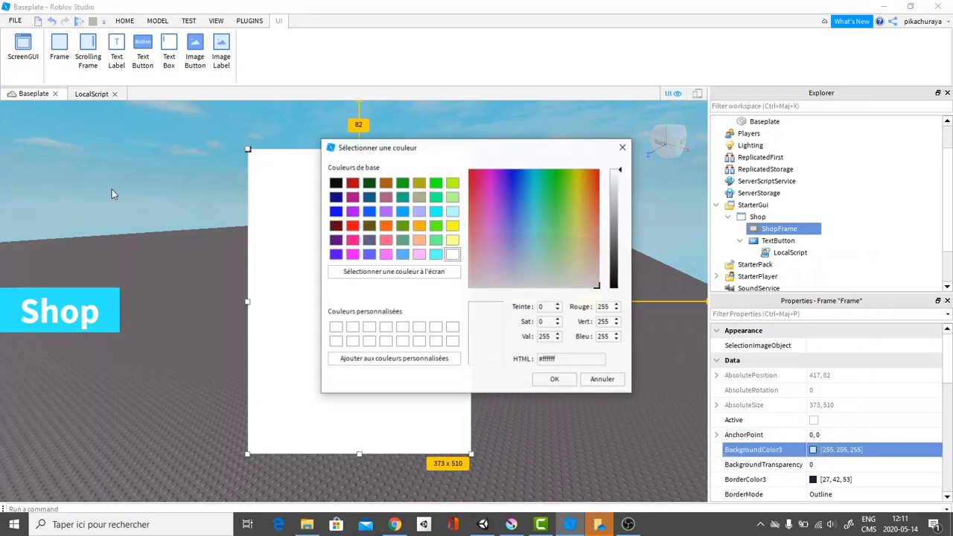
pyautogui.click(434, 211)
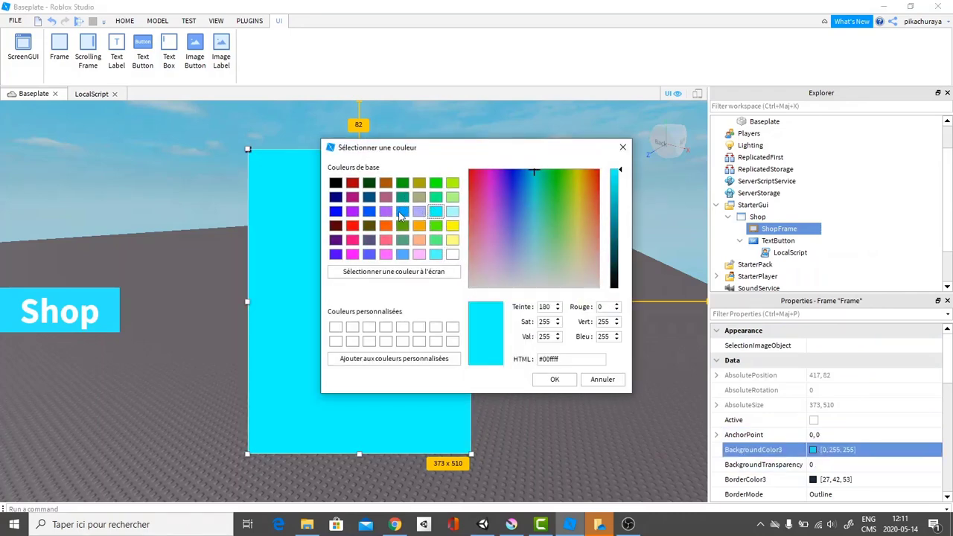
pyautogui.click(400, 213)
pyautogui.click(533, 181)
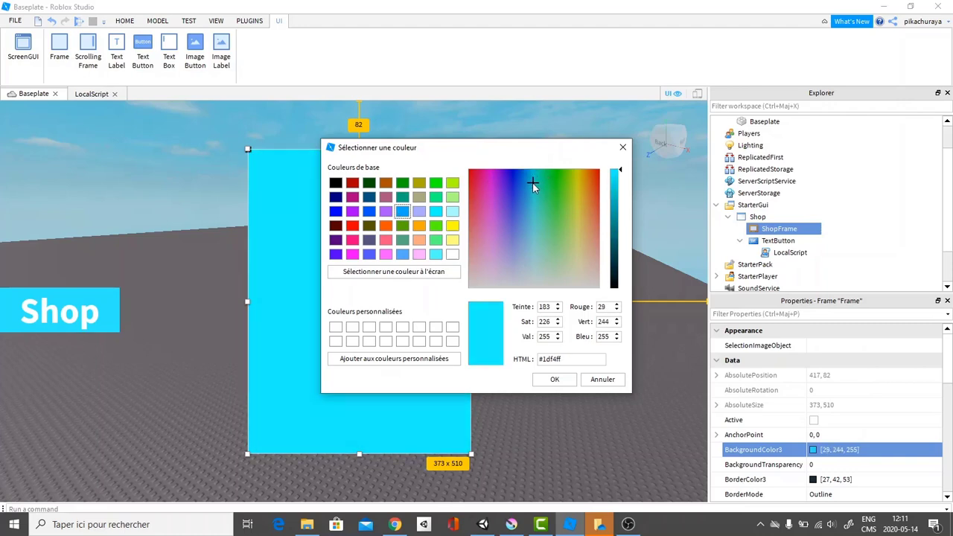
pyautogui.click(555, 379)
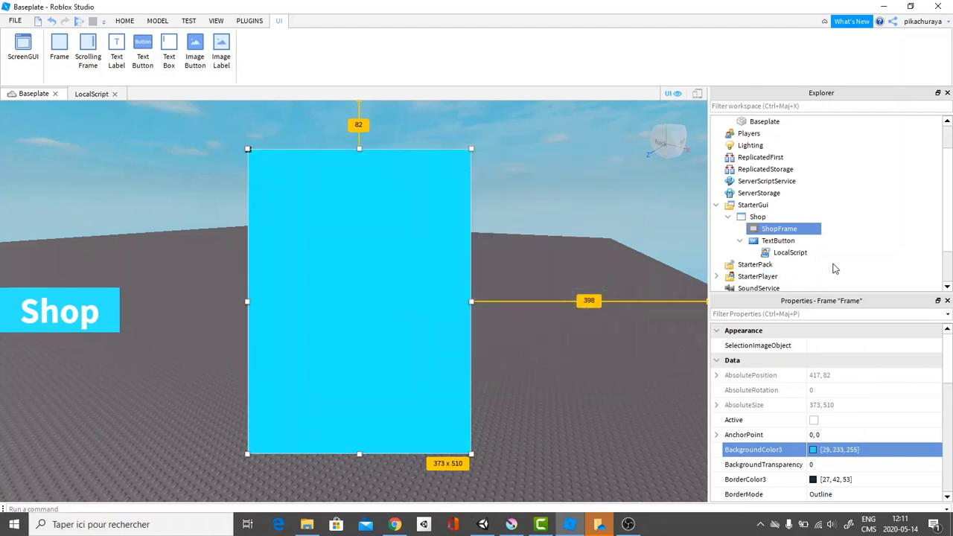
# - Add a TextLabel inside ShopFrame and enlarge it across the frame's top to about 373 x 69
pyautogui.click(804, 229)
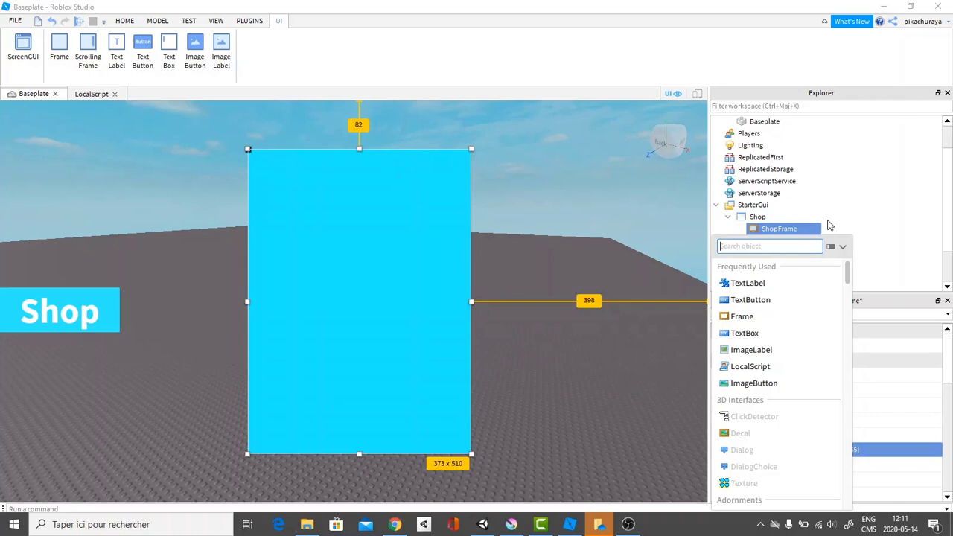
pyautogui.write('Text')
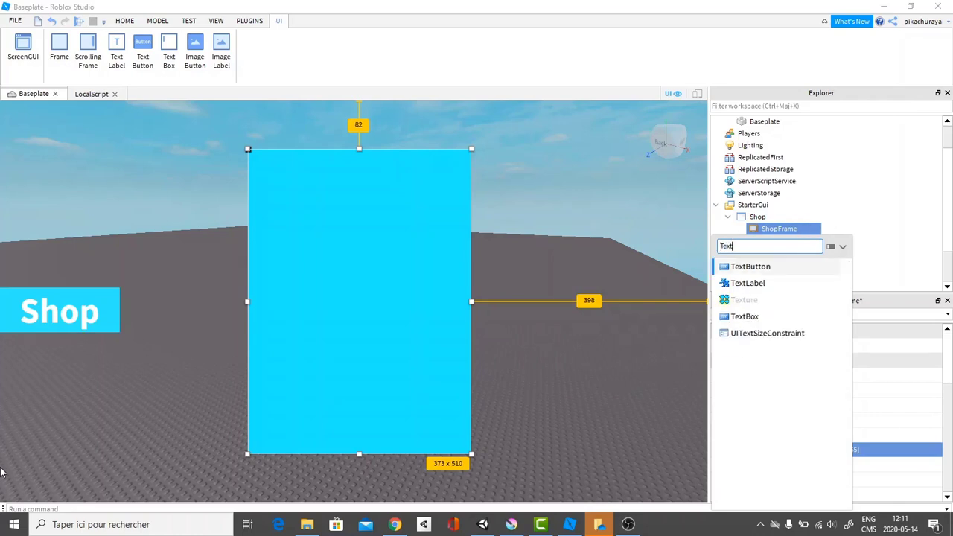
pyautogui.press('Down')
pyautogui.press('Return')
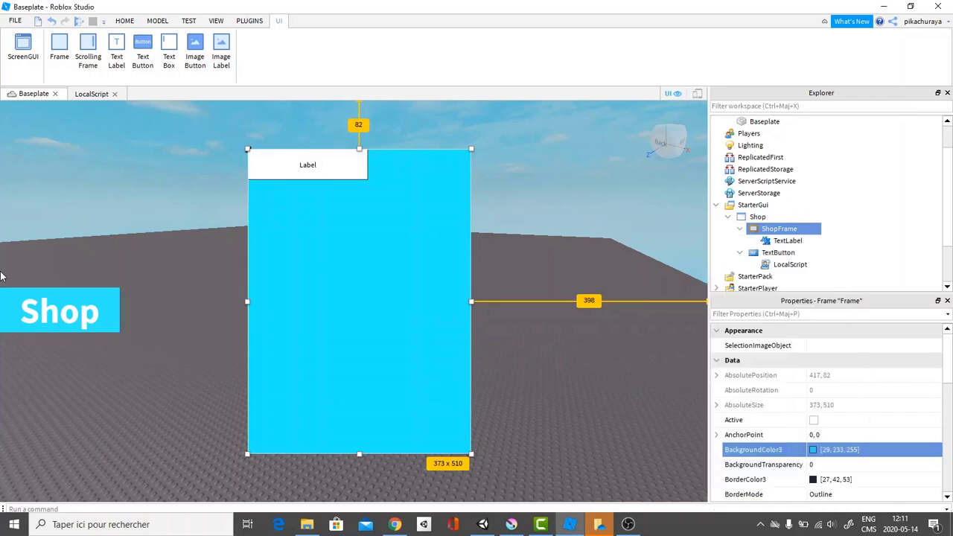
pyautogui.click(333, 163)
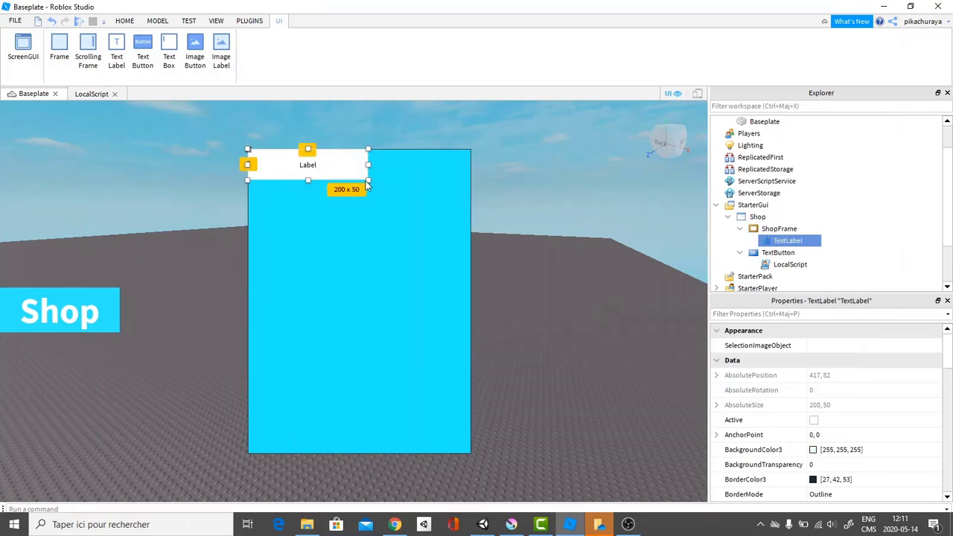
pyautogui.moveTo(367, 181); pyautogui.dragTo(470, 192)
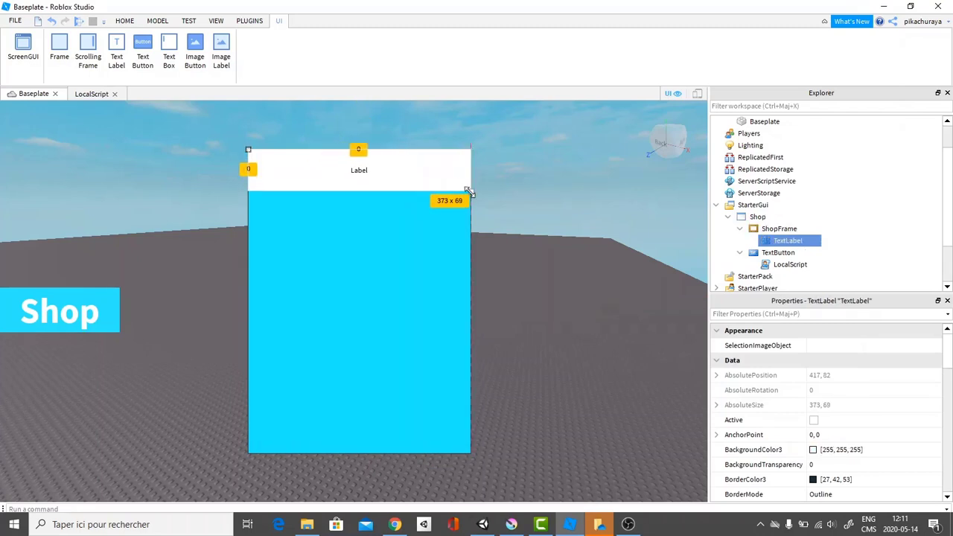
# - Set the new label's BackgroundTransparency to 1
pyautogui.click(803, 315)
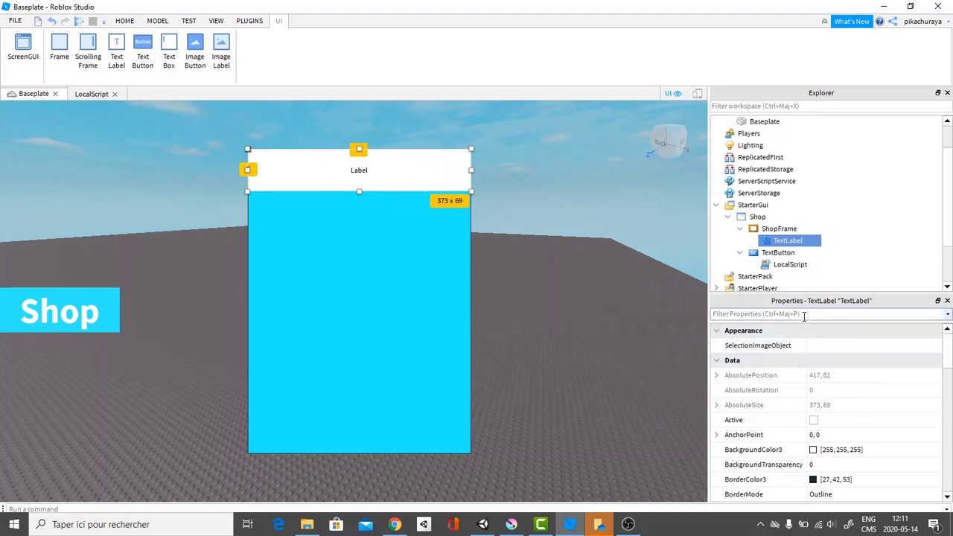
pyautogui.write('back')
pyautogui.click(810, 360)
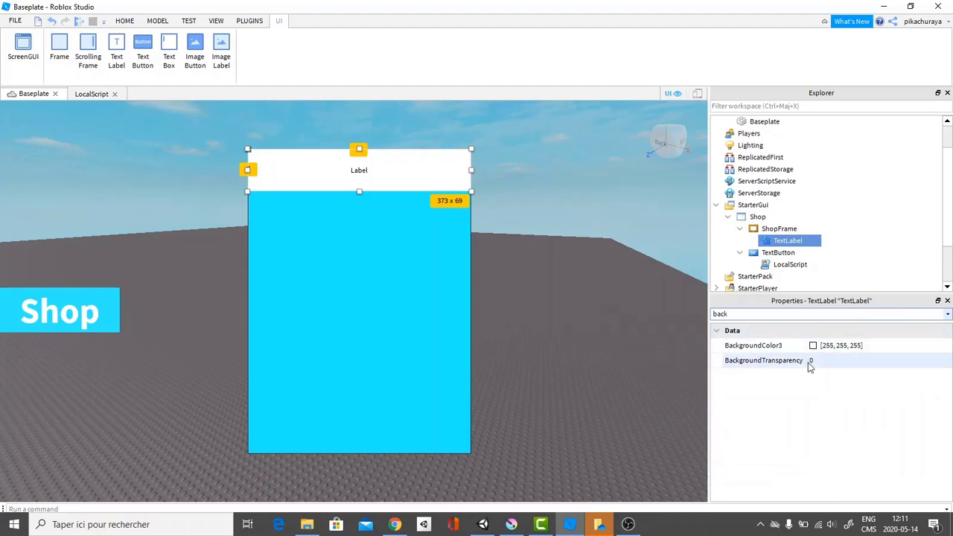
pyautogui.write('1')
pyautogui.press('Return')
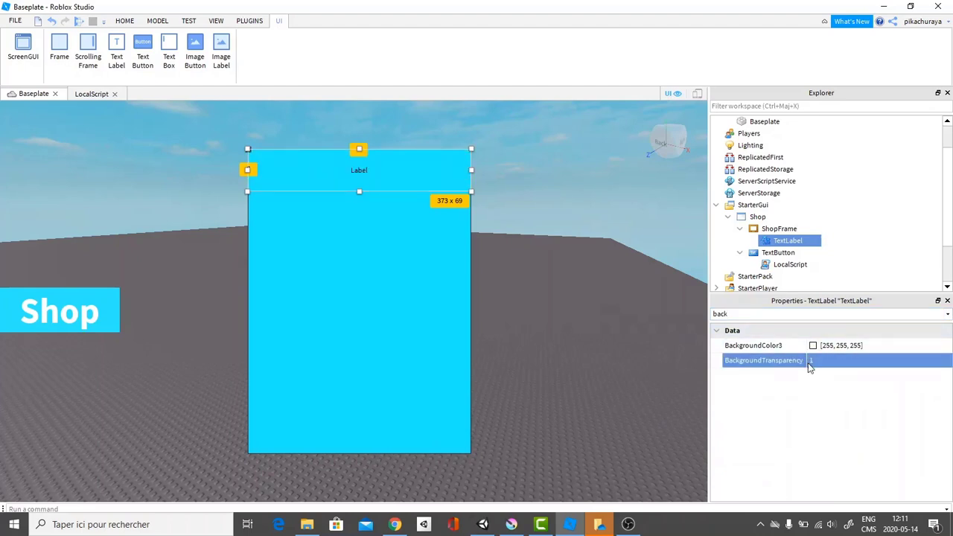
# - Set the label's text color to white, RGB 255, 255, 255, and enable TextScaled
pyautogui.click(777, 314)
pyautogui.press('BackSpace')
pyautogui.press('BackSpace')
pyautogui.press('BackSpace')
pyautogui.press('BackSpace')
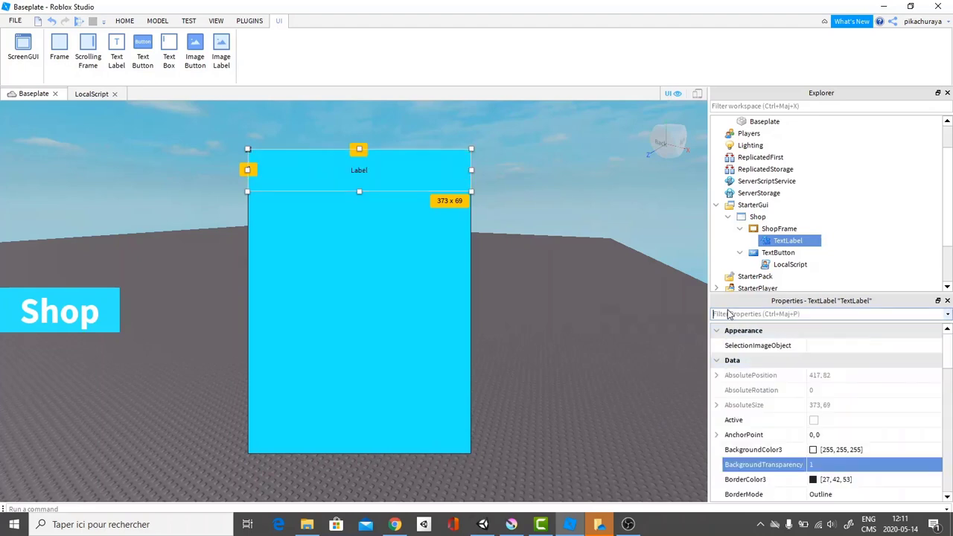
pyautogui.write('text')
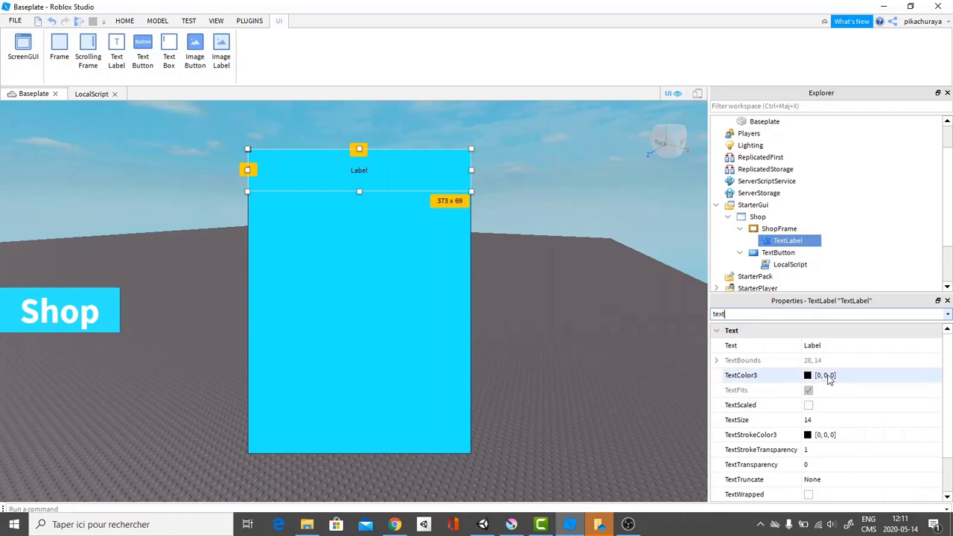
pyautogui.click(809, 379)
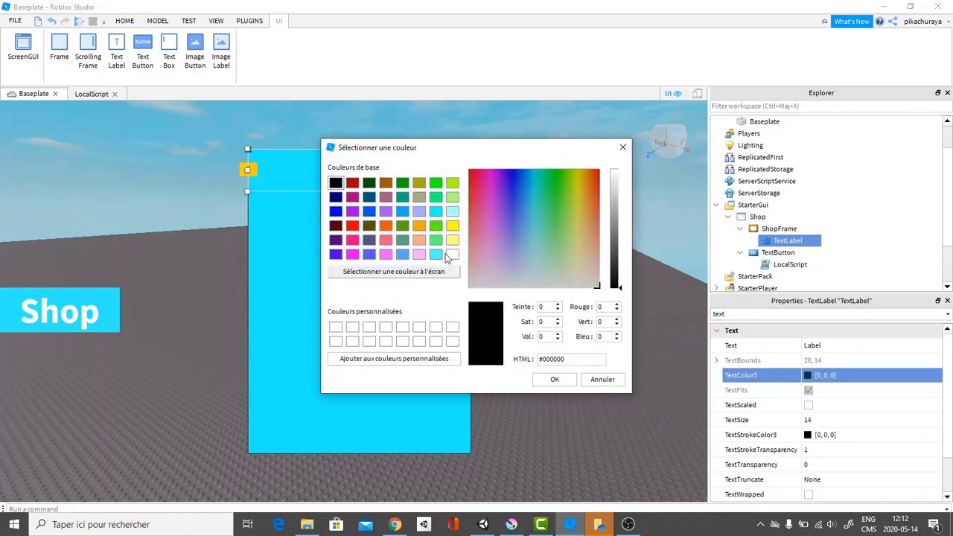
pyautogui.click(452, 253)
pyautogui.click(554, 378)
pyautogui.scroll(-1, 824, 455)
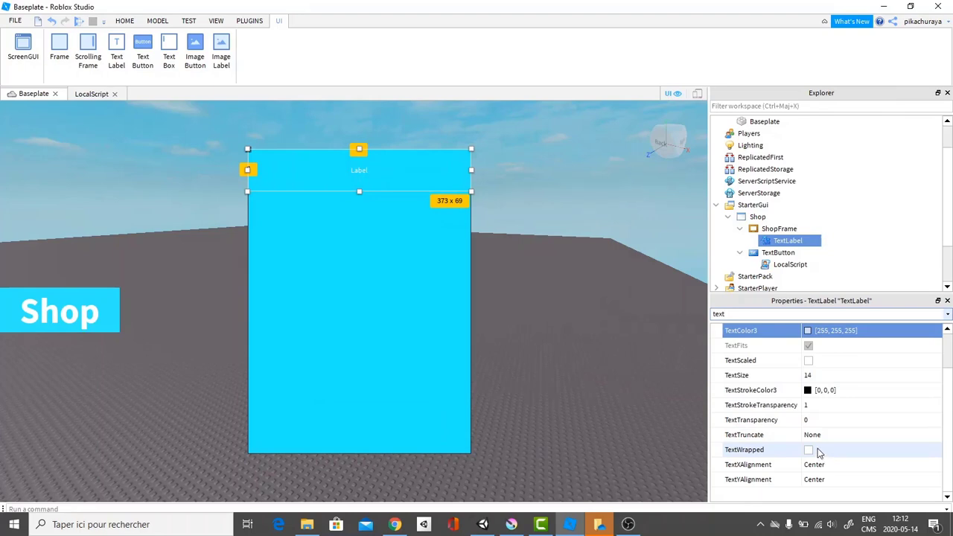
pyautogui.click(808, 361)
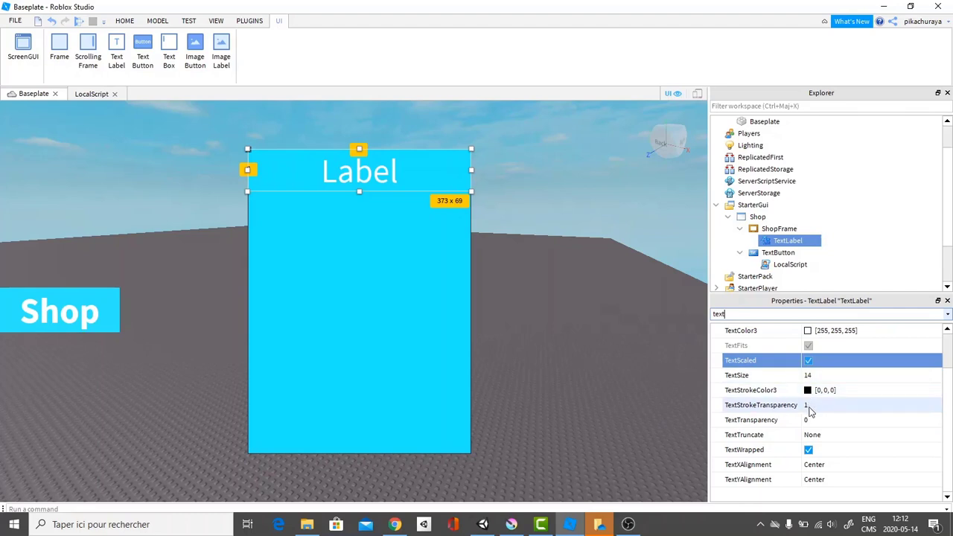
# - Change the label's text to SHOP
pyautogui.scroll(1, 811, 402)
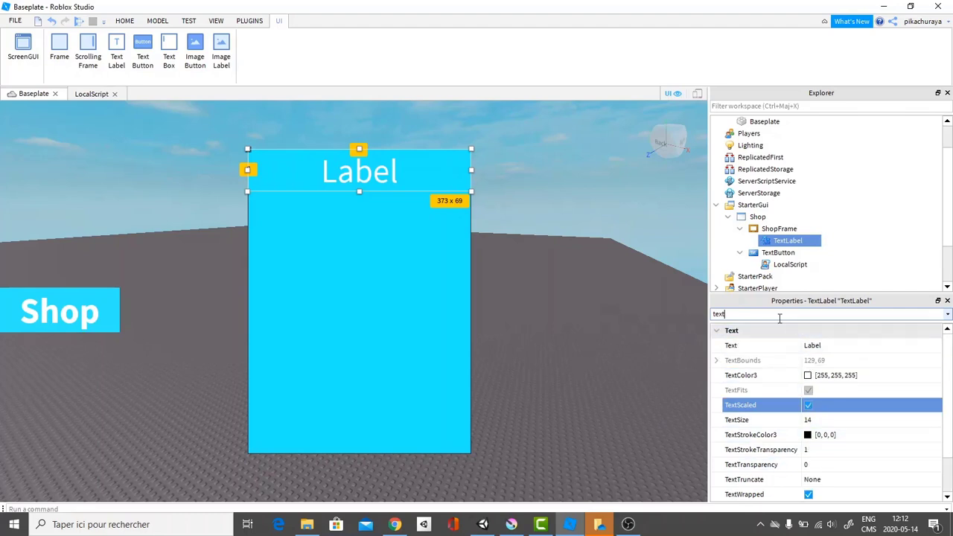
pyautogui.click(811, 345)
pyautogui.press('BackSpace')
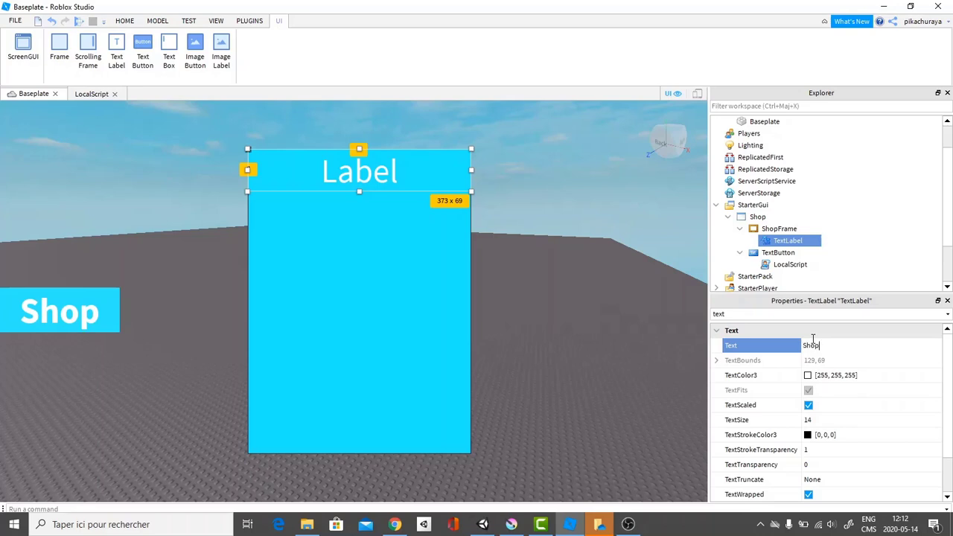
pyautogui.hotkey('ctrl', 'a')
pyautogui.press('BackSpace')
pyautogui.write('SHOP')
pyautogui.press('Return')
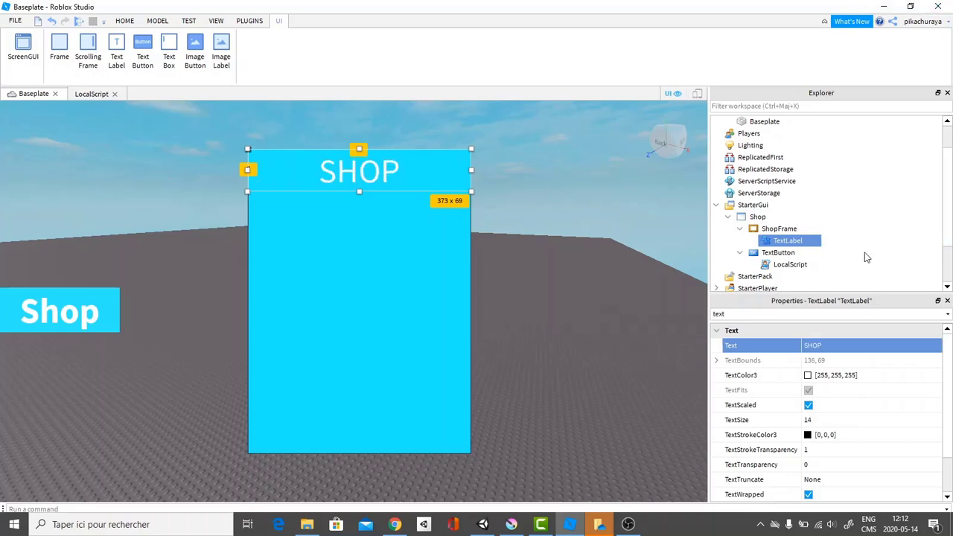
# - Set the SHOP label's font to SourceSansBold and narrow it evenly around its center to about 166 x 69
pyautogui.click(809, 314)
pyautogui.hotkey('ctrl', 'a')
pyautogui.press('BackSpace')
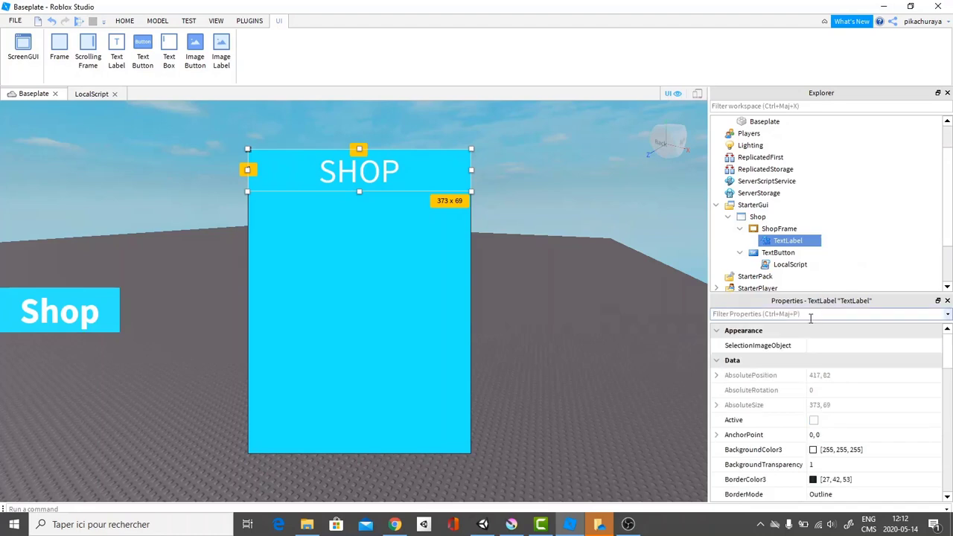
pyautogui.write('fon')
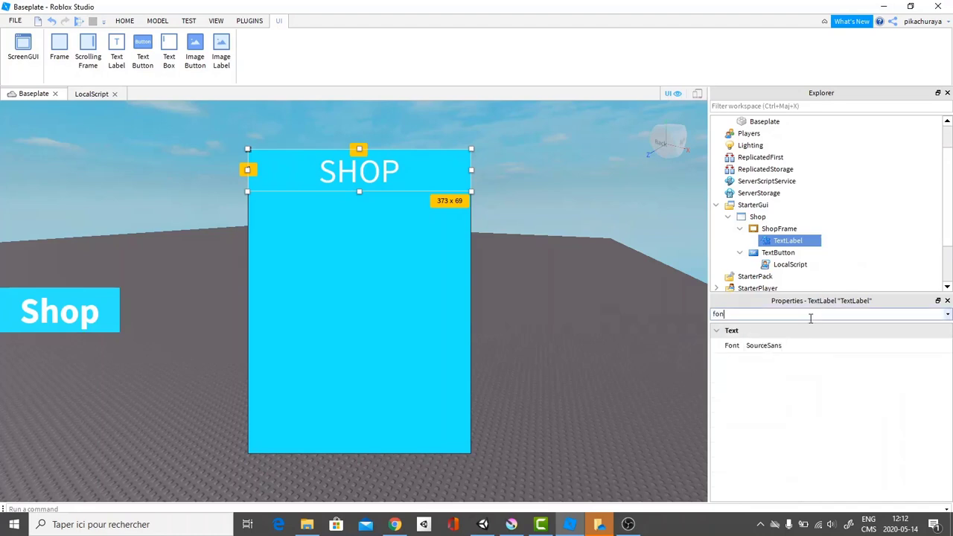
pyautogui.click(819, 344)
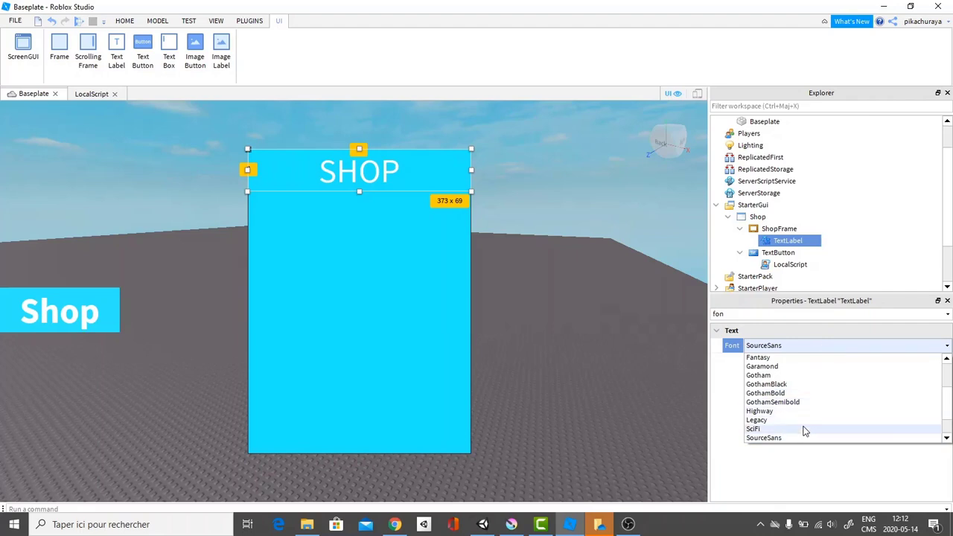
pyautogui.scroll(-1, 800, 433)
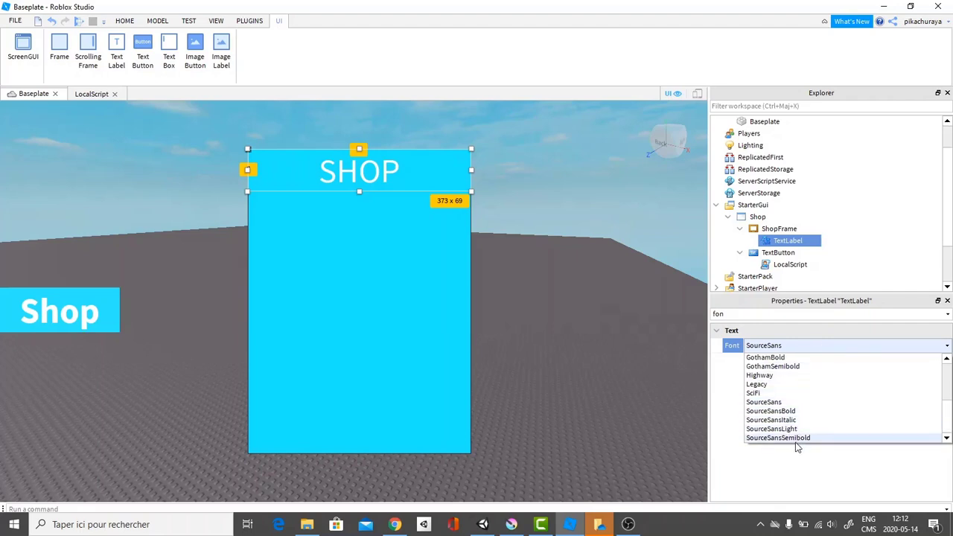
pyautogui.click(795, 412)
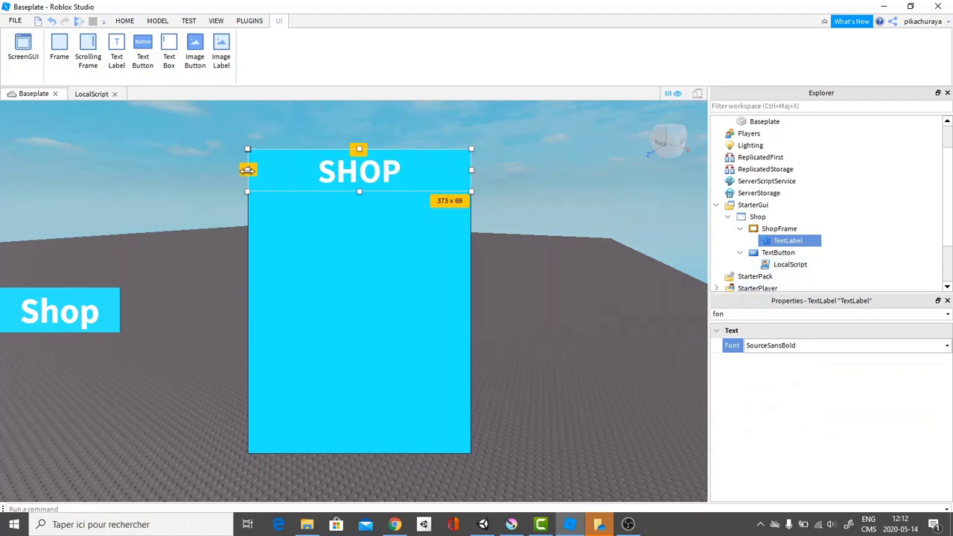
pyautogui.moveTo(246, 169); pyautogui.dragTo(336, 172)
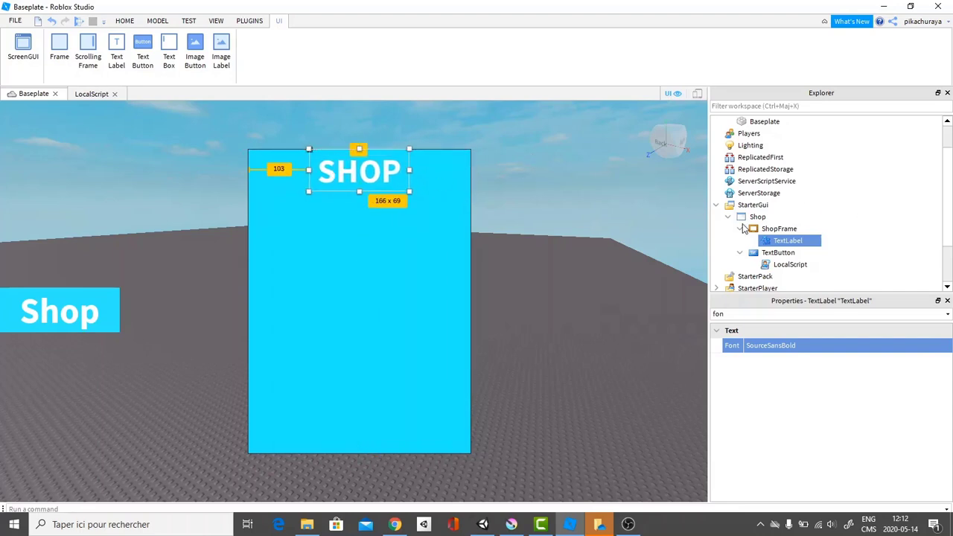
pyautogui.click(544, 309)
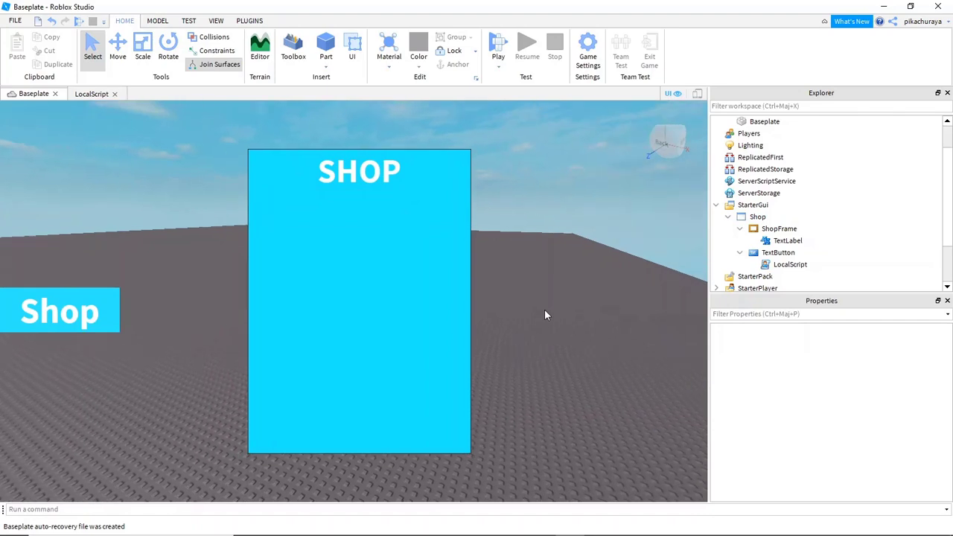
# - Remove ShopFrame's outline by setting its BorderSizePixel to 0
pyautogui.click(774, 228)
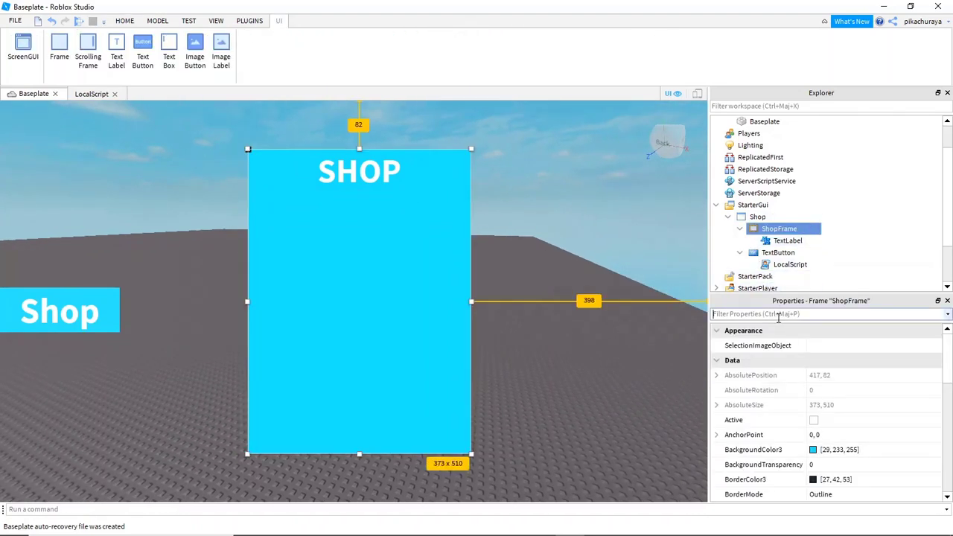
pyautogui.scroll(-2, 828, 423)
pyautogui.click(826, 421)
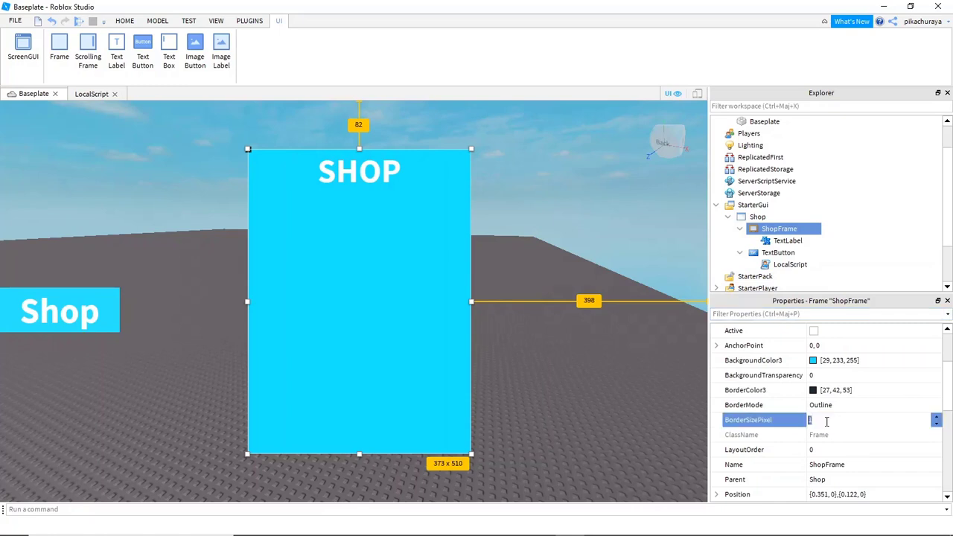
pyautogui.write('0')
pyautogui.press('Return')
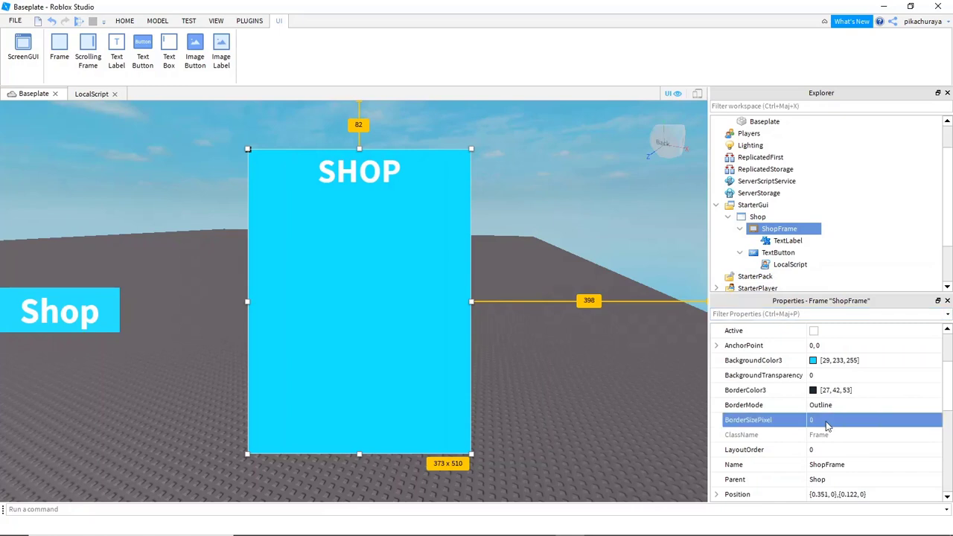
pyautogui.click(551, 189)
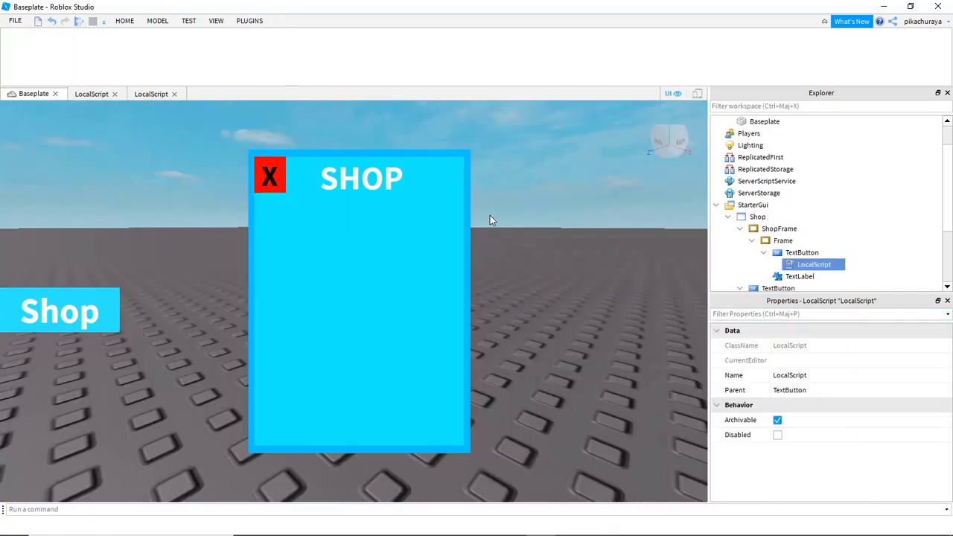
# - Examine how ShopFrame, its inner Frame, the red X TextButton and that button's LocalScript are nested and laid out
pyautogui.click(779, 242)
pyautogui.moveTo(350, 194)
pyautogui.mouseDown()
pyautogui.moveTo(371, 195)
pyautogui.moveTo(351, 191)
pyautogui.moveTo(353, 201)
pyautogui.mouseUp()
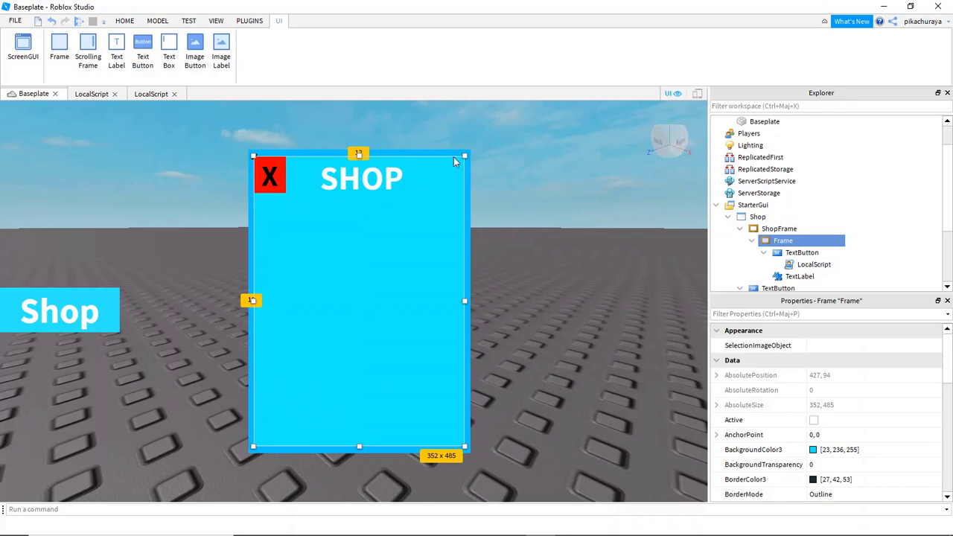
pyautogui.click(578, 187)
pyautogui.click(783, 241)
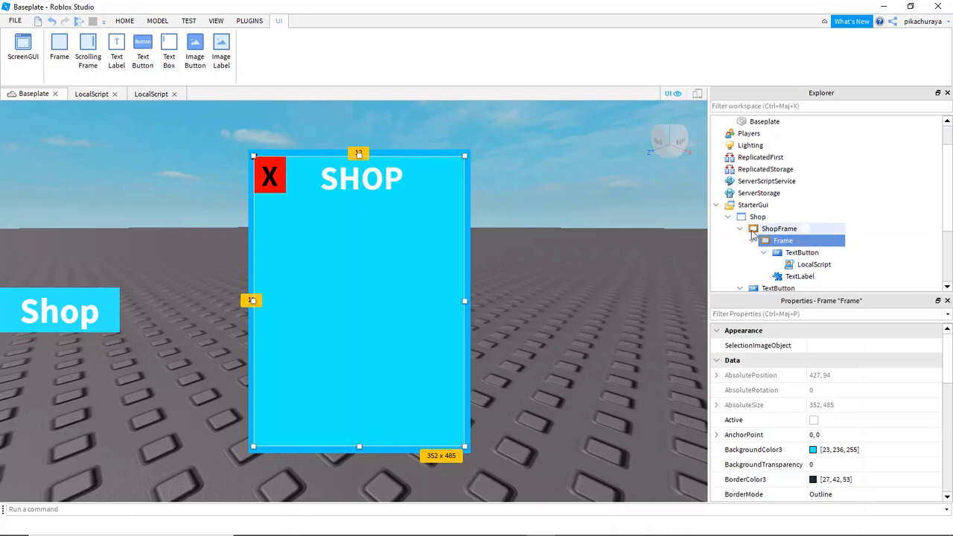
pyautogui.click(807, 265)
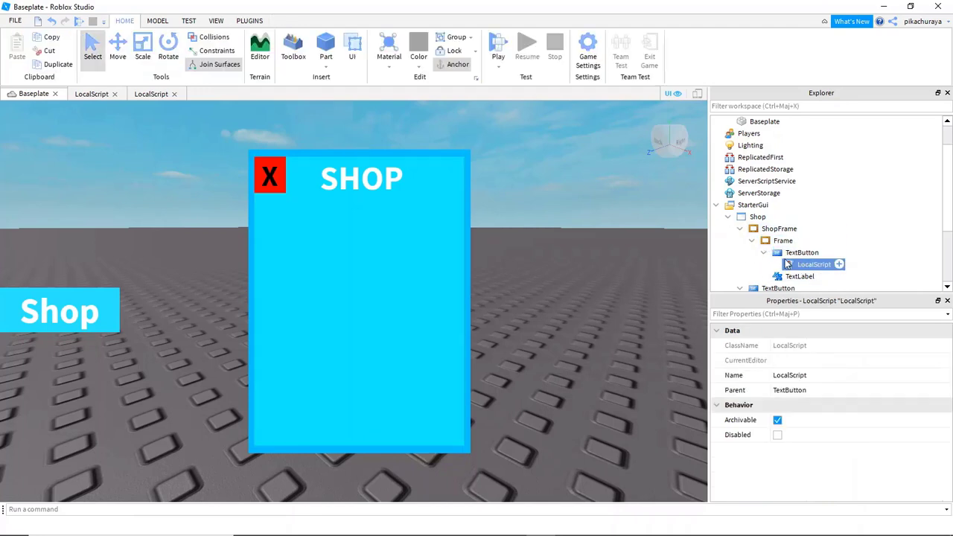
pyautogui.click(789, 255)
pyautogui.click(774, 240)
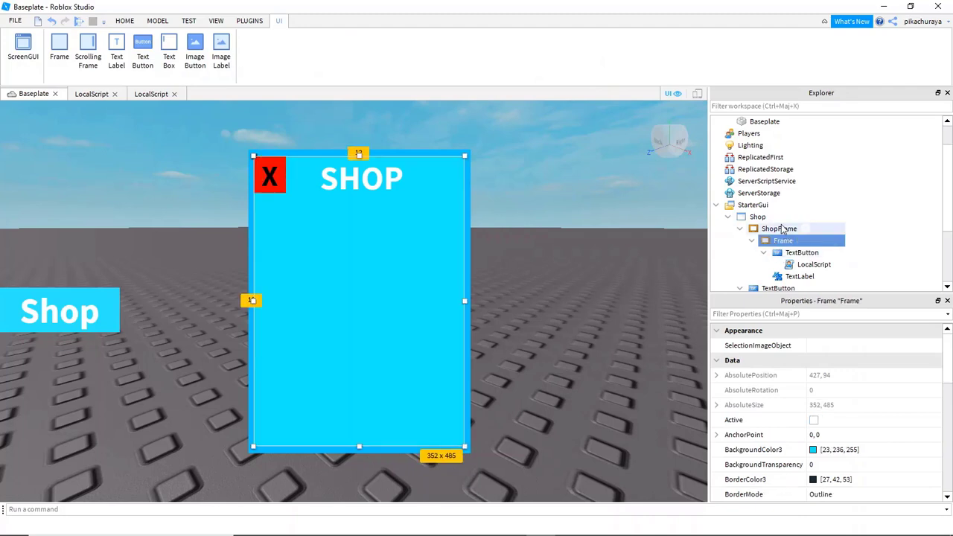
pyautogui.click(772, 229)
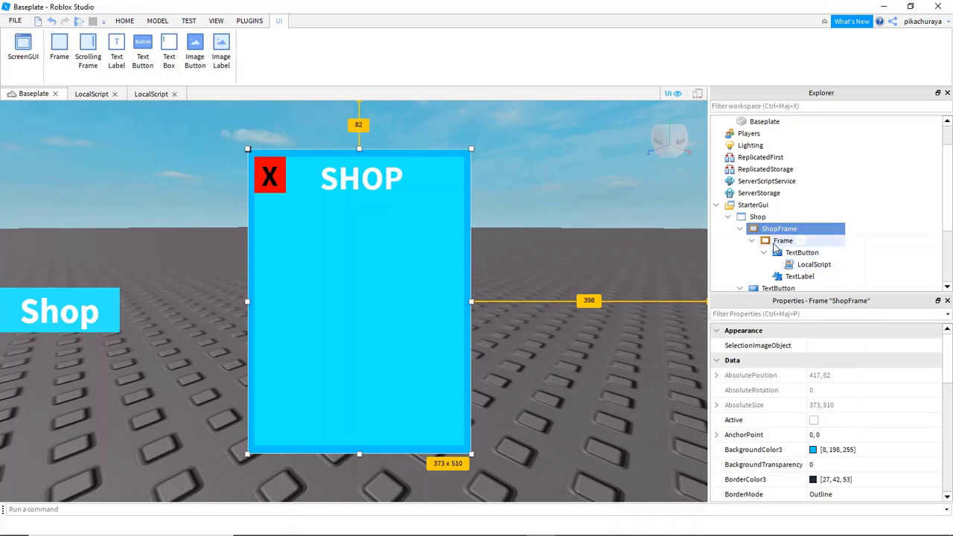
pyautogui.click(775, 244)
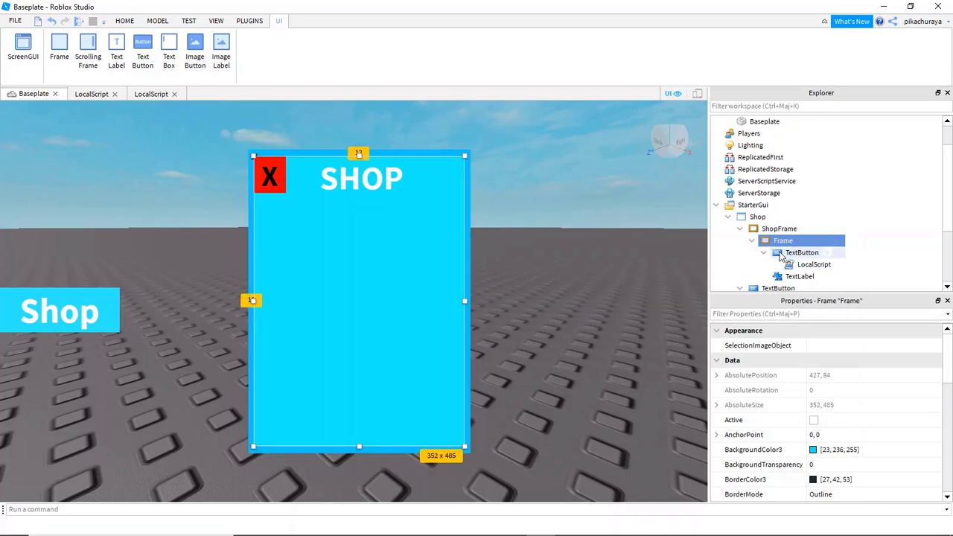
pyautogui.click(783, 254)
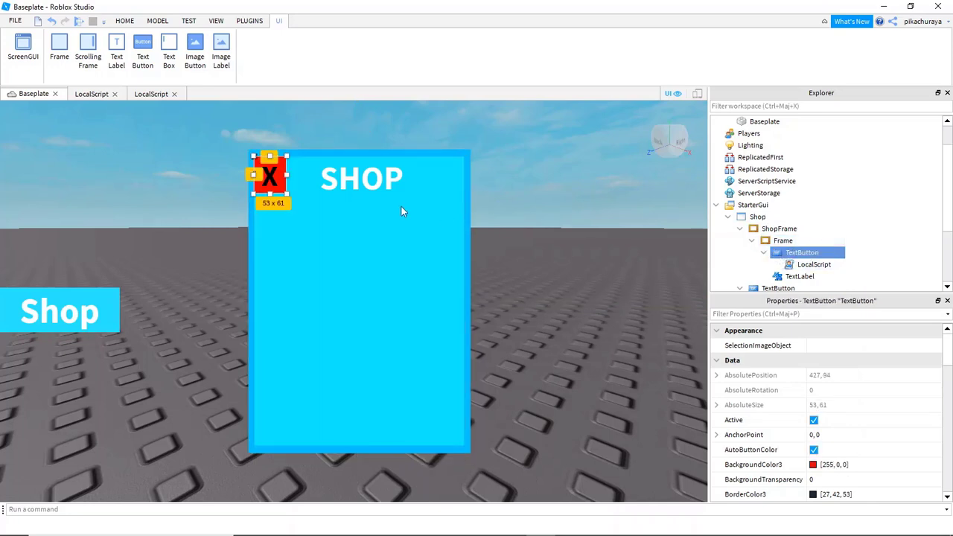
pyautogui.moveTo(275, 186); pyautogui.dragTo(272, 178)
pyautogui.click(774, 242)
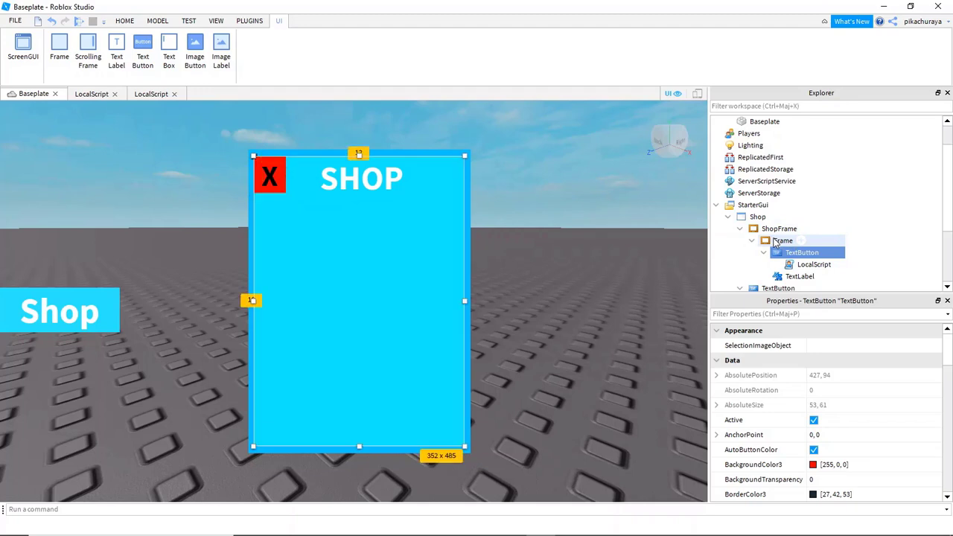
# - Move the X button's LocalScript directly under ShopFrame and delete the inner Frame
pyautogui.click(788, 266)
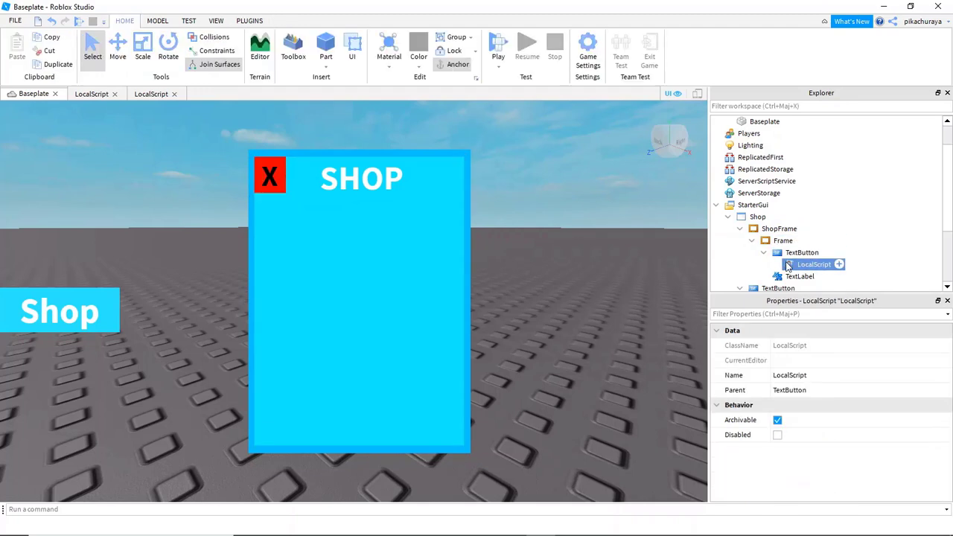
pyautogui.moveTo(791, 268); pyautogui.dragTo(781, 229)
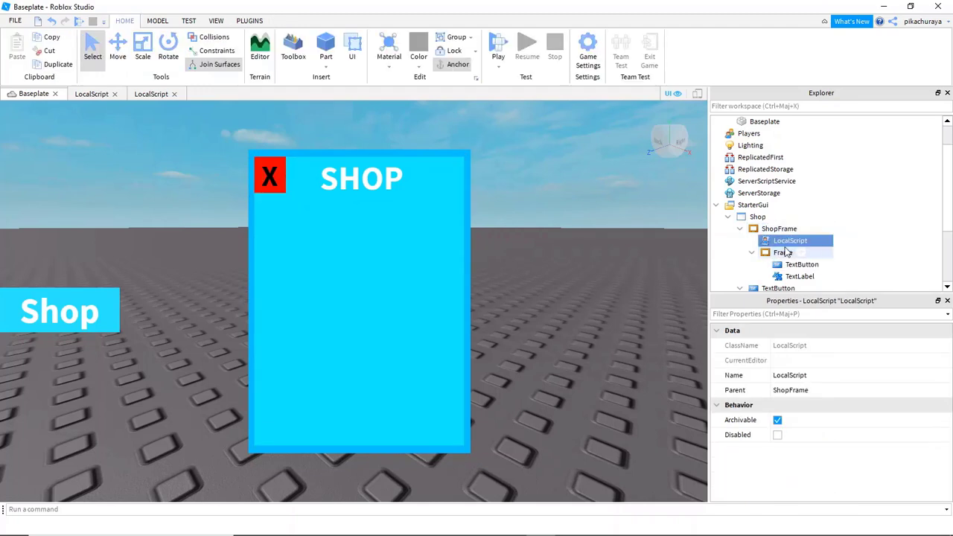
pyautogui.click(782, 254)
pyautogui.press('Delete')
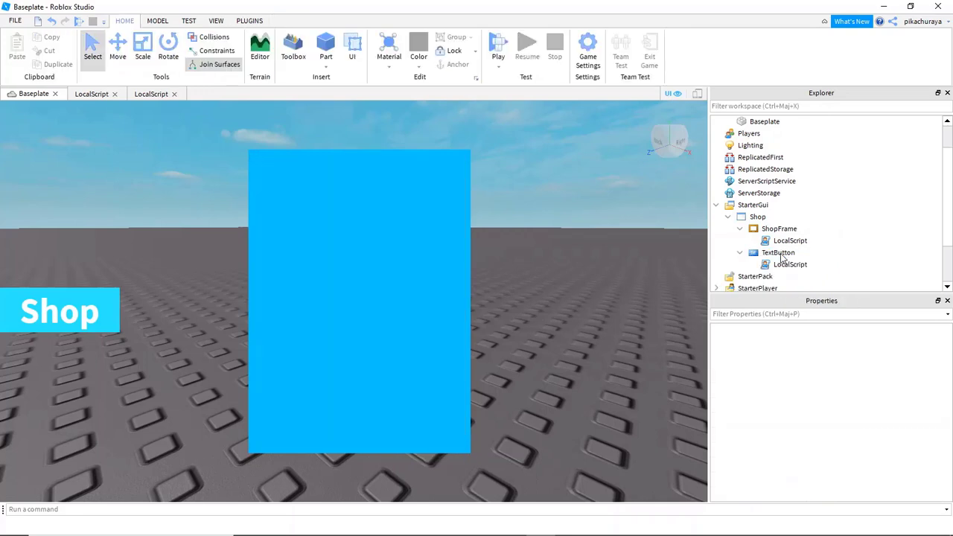
# - Insert a new Frame into ShopFrame
pyautogui.click(774, 229)
pyautogui.click(806, 228)
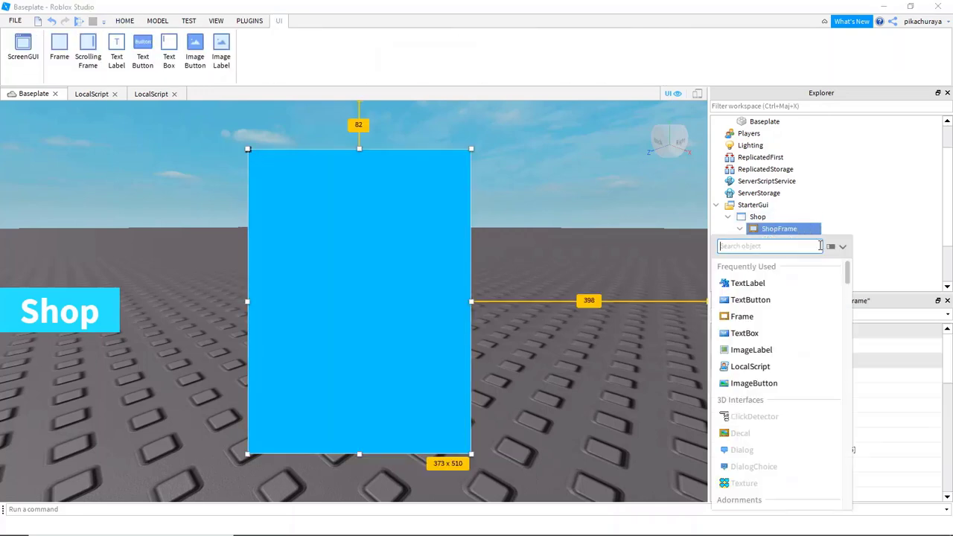
pyautogui.write('fra')
pyautogui.press('Return')
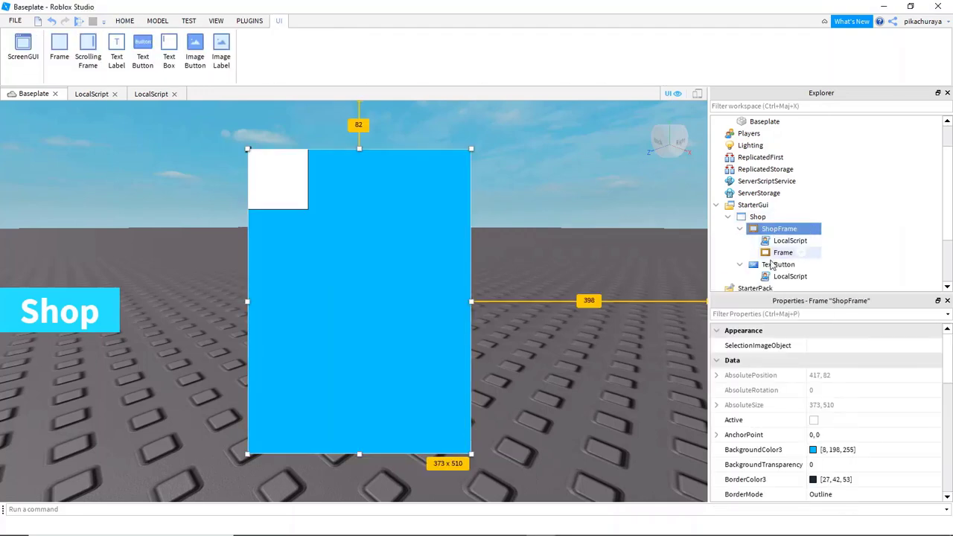
# - Enlarge the new white Frame to about 339 x 484 so ShopFrame shows as a border around it
pyautogui.click(298, 203)
pyautogui.moveTo(308, 210); pyautogui.dragTo(450, 216)
pyautogui.moveTo(456, 173); pyautogui.dragTo(462, 149)
pyautogui.moveTo(434, 219)
pyautogui.mouseDown()
pyautogui.moveTo(419, 228)
pyautogui.moveTo(425, 233)
pyautogui.mouseUp()
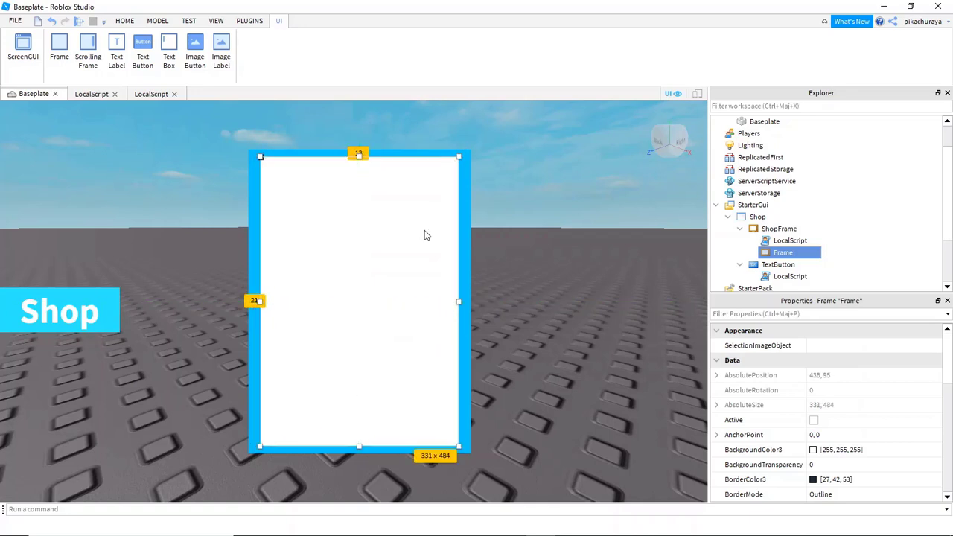
pyautogui.moveTo(259, 302); pyautogui.dragTo(256, 301)
pyautogui.moveTo(460, 302); pyautogui.dragTo(461, 301)
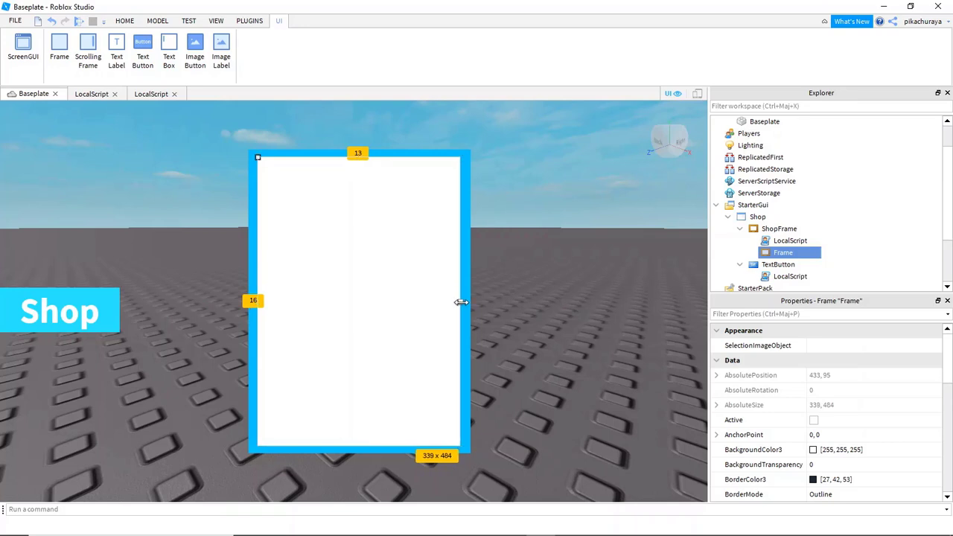
# - Insert a TextButton into the new white Frame
pyautogui.click(801, 253)
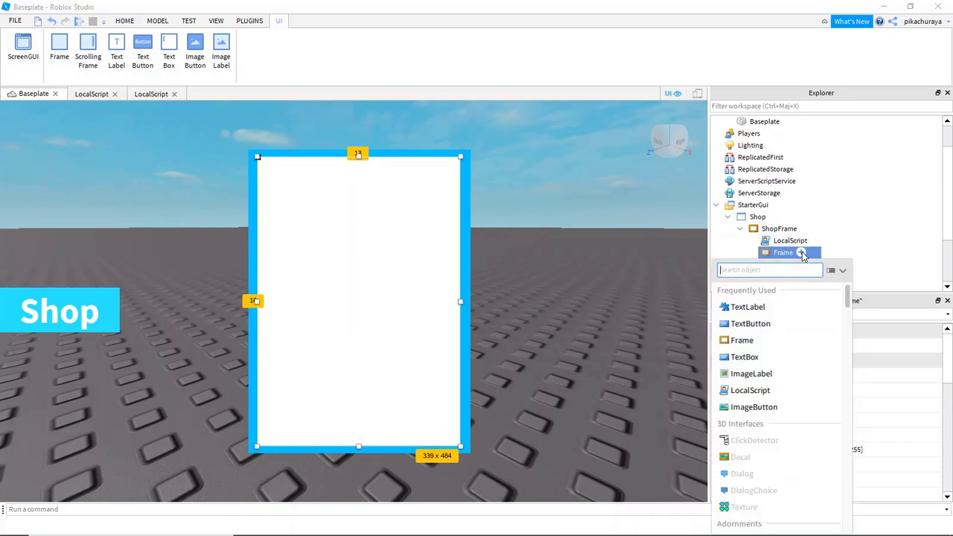
pyautogui.write('text')
pyautogui.press('Return')
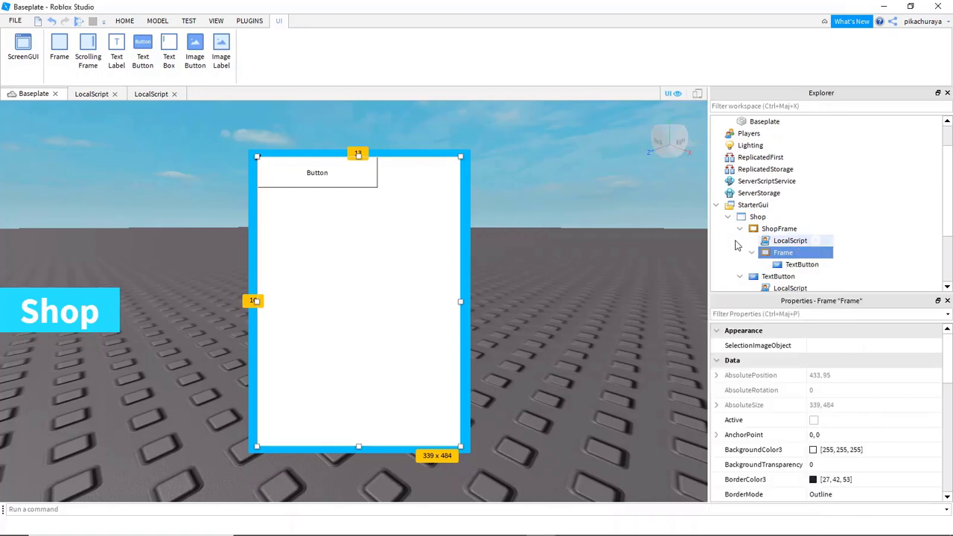
# - Undo the new Frame with its resizing and TextButton, and the deletion of the original inner Frame
pyautogui.hotkey('ctrl', 'z')
pyautogui.hotkey('ctrl', 'z')
pyautogui.hotkey('ctrl', 'z')
pyautogui.hotkey('ctrl', 'z')
pyautogui.hotkey('ctrl', 'z')
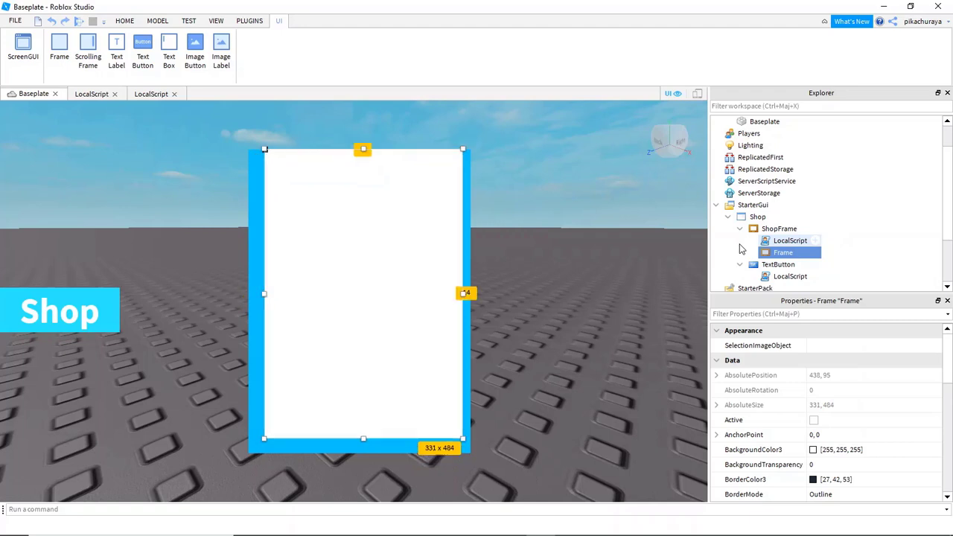
pyautogui.hotkey('ctrl', 'z')
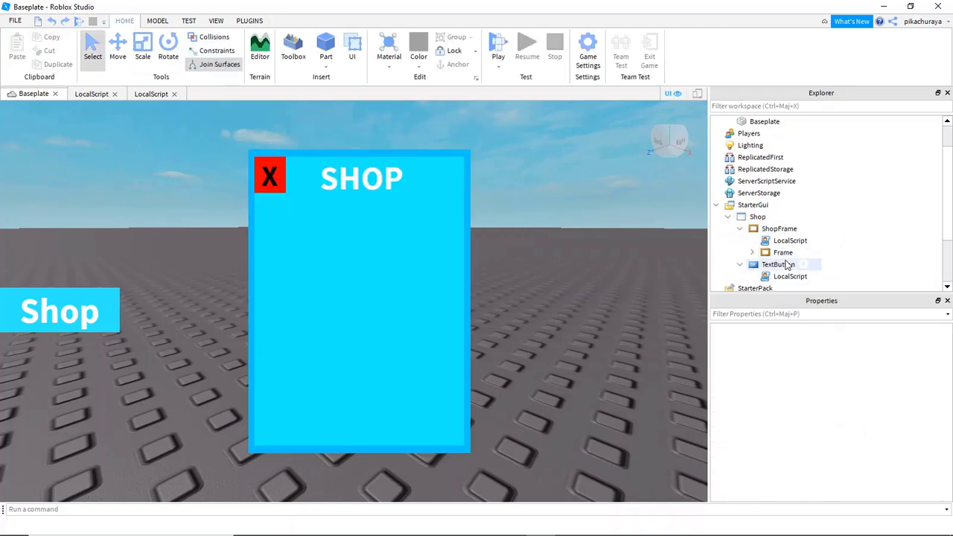
# - Move the X TextButton and the SHOP TextLabel out of the inner Frame directly into ShopFrame
pyautogui.click(751, 253)
pyautogui.click(777, 264)
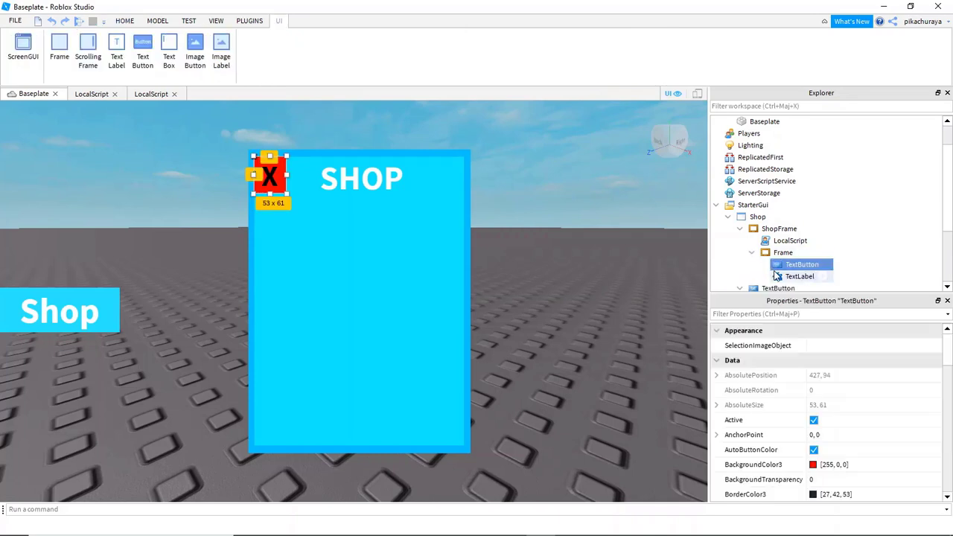
pyautogui.keyDown('shift'); pyautogui.click(777, 276); pyautogui.keyUp('shift')
pyautogui.moveTo(777, 276); pyautogui.dragTo(774, 233)
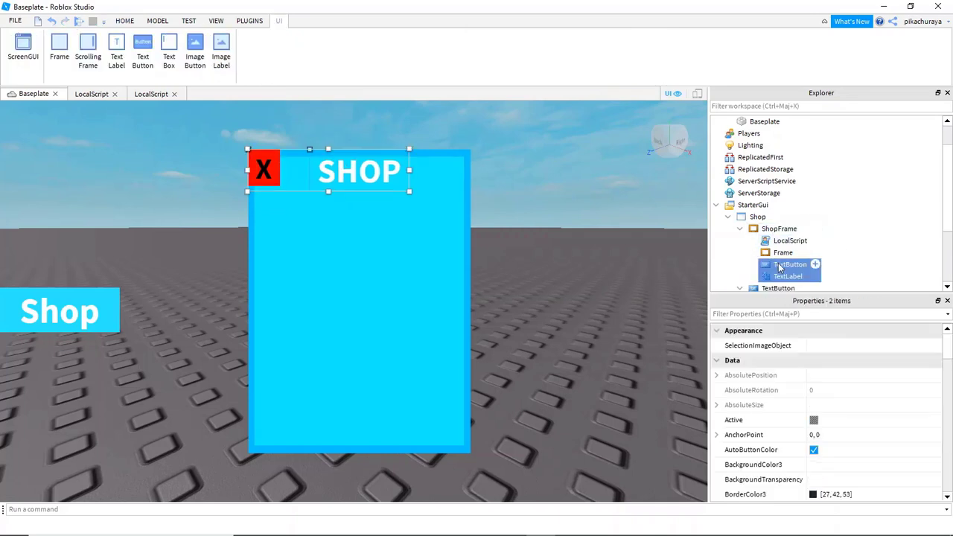
# - Nest the SHOP TextLabel inside the inner Frame again and place that Frame centered over ShopFrame
pyautogui.click(782, 252)
pyautogui.moveTo(425, 212); pyautogui.dragTo(555, 186)
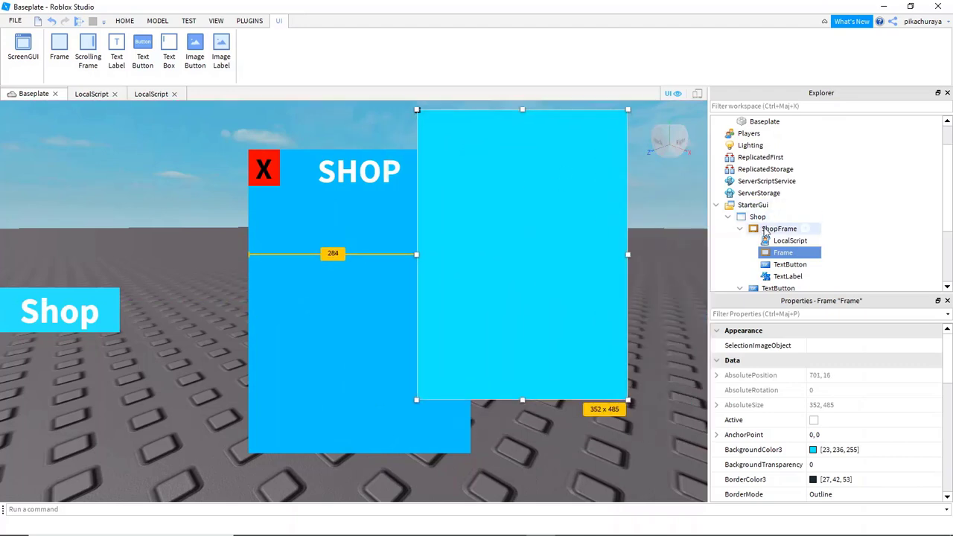
pyautogui.click(770, 229)
pyautogui.click(781, 253)
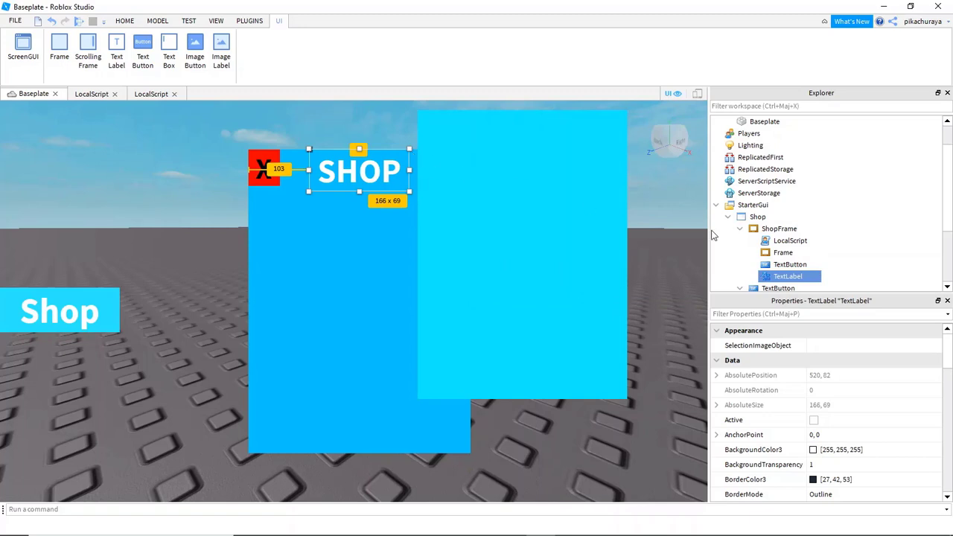
pyautogui.moveTo(777, 277); pyautogui.dragTo(778, 253)
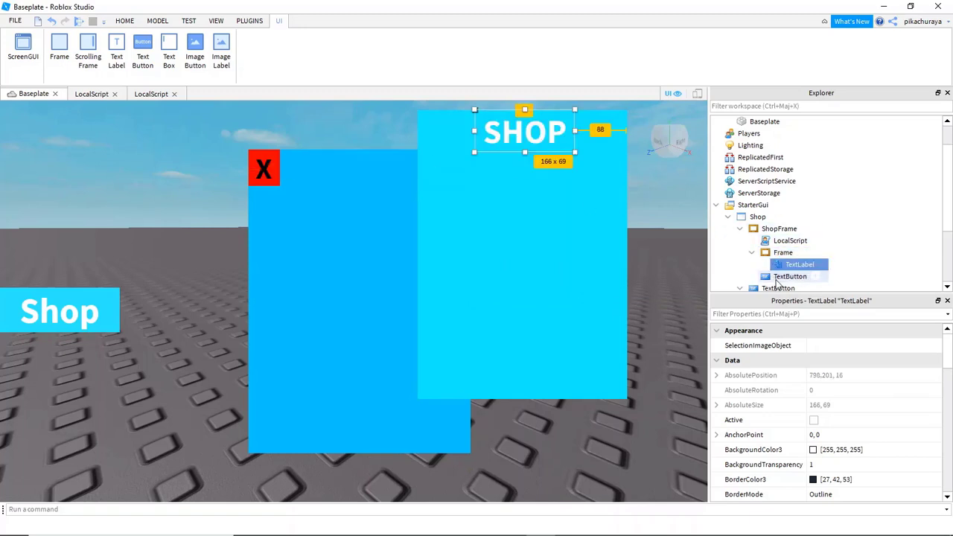
pyautogui.click(506, 253)
pyautogui.moveTo(506, 254); pyautogui.dragTo(351, 287)
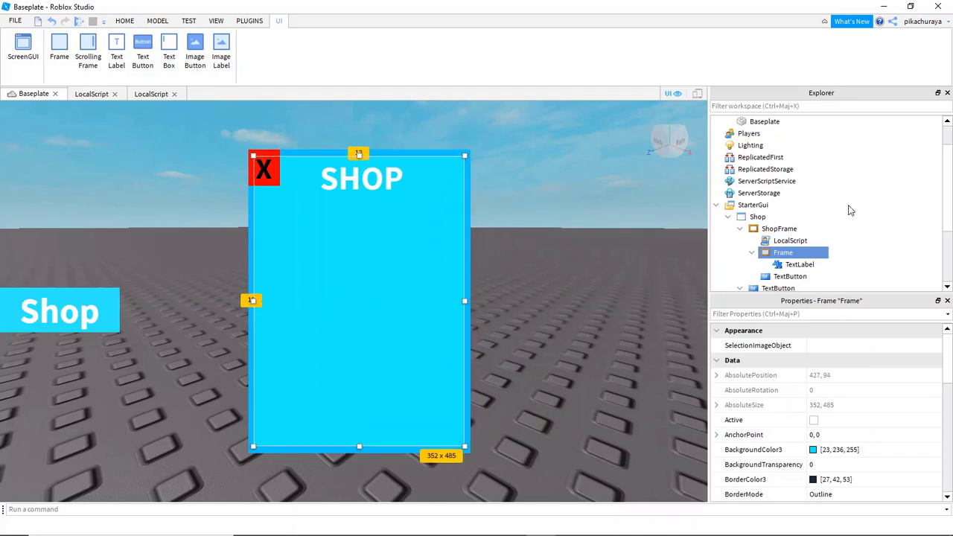
# - Align the X TextButton with the inner Frame's upper-left corner and nest ShopFrame's LocalScript under that button
pyautogui.click(789, 276)
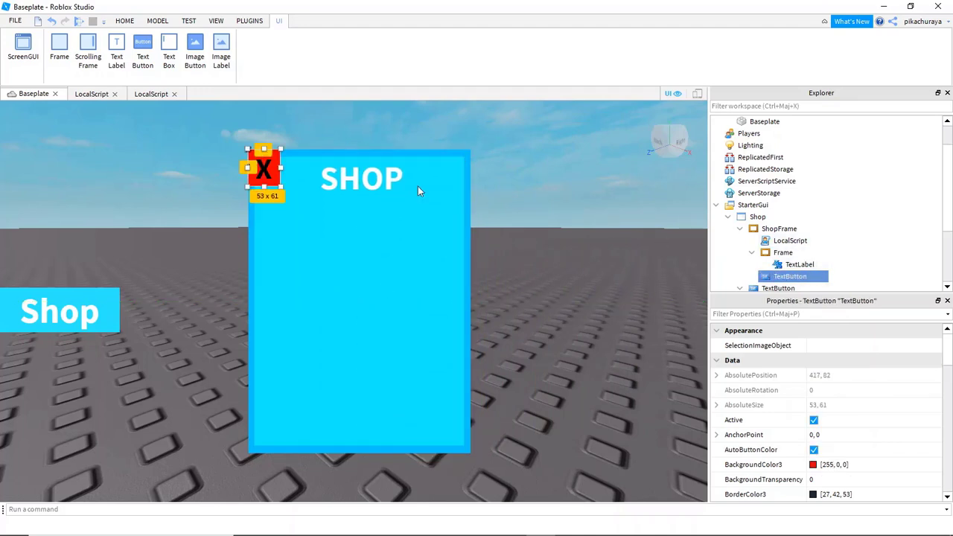
pyautogui.moveTo(271, 173); pyautogui.dragTo(274, 179)
pyautogui.scroll(-1, 790, 276)
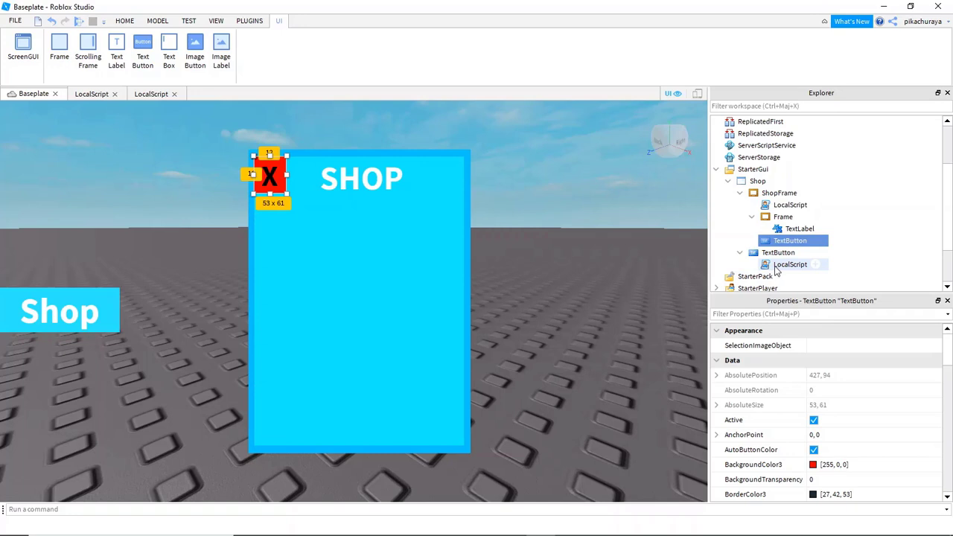
pyautogui.moveTo(772, 206); pyautogui.dragTo(790, 243)
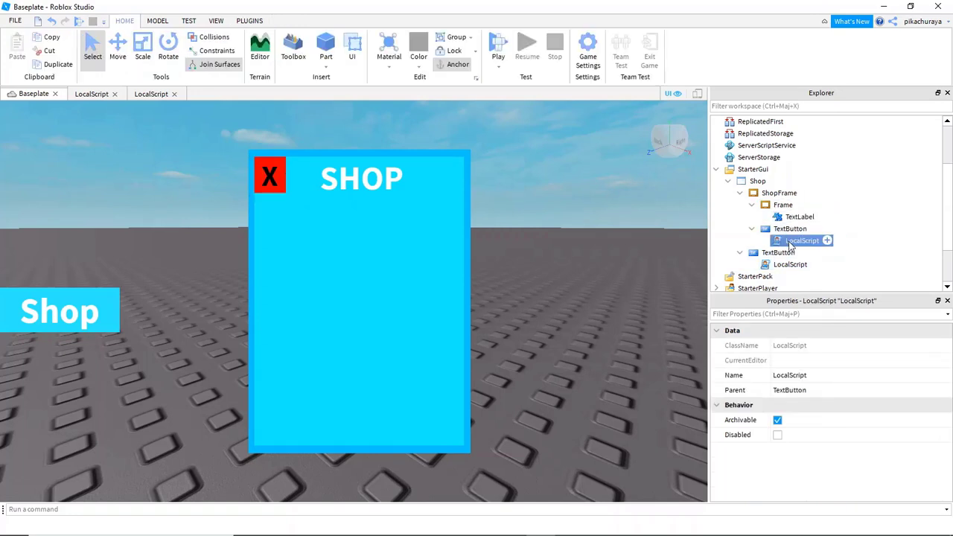
pyautogui.click(777, 230)
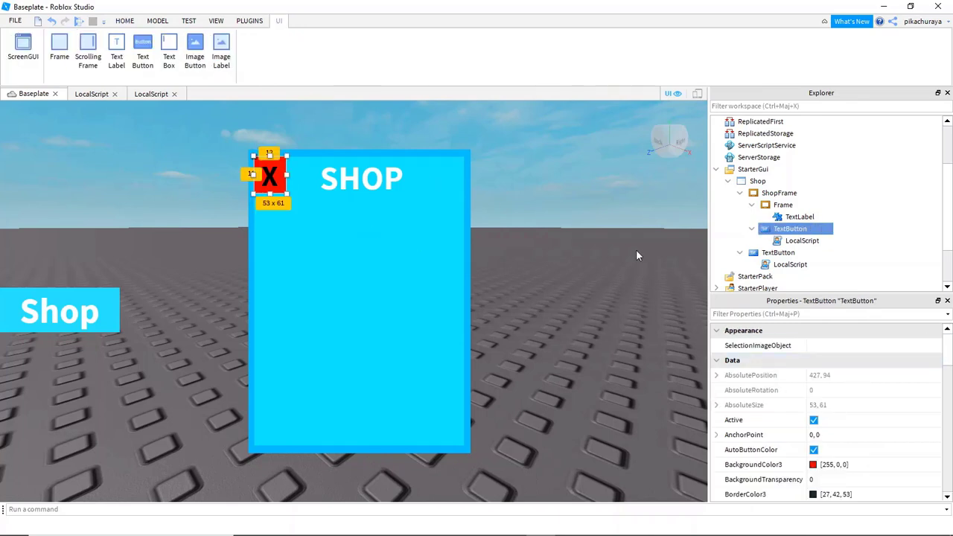
pyautogui.scroll(-2, 816, 428)
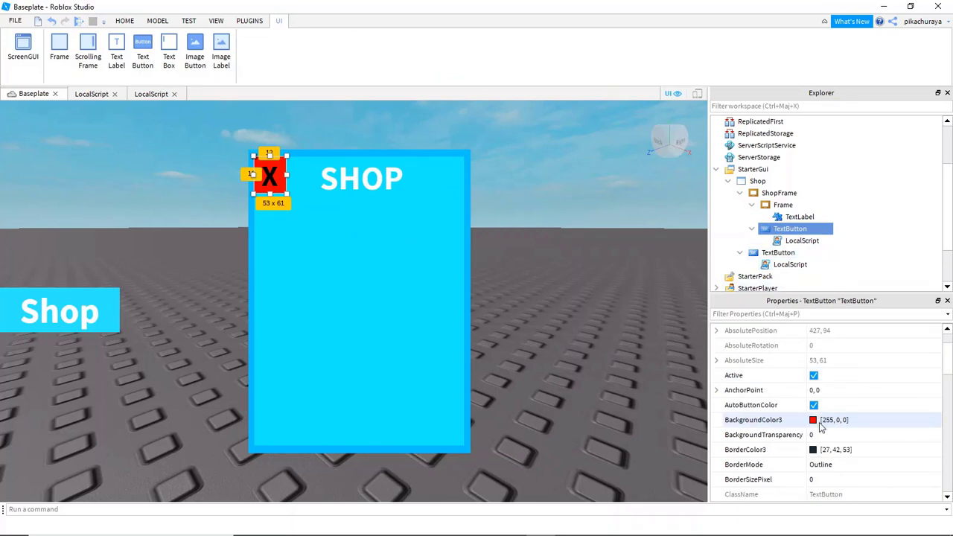
pyautogui.scroll(-2, 813, 422)
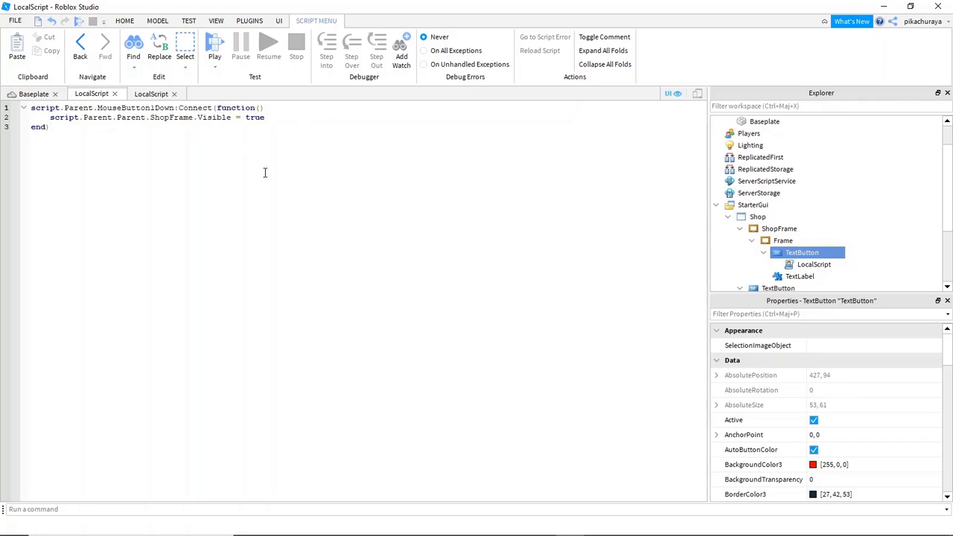
pyautogui.write('(')
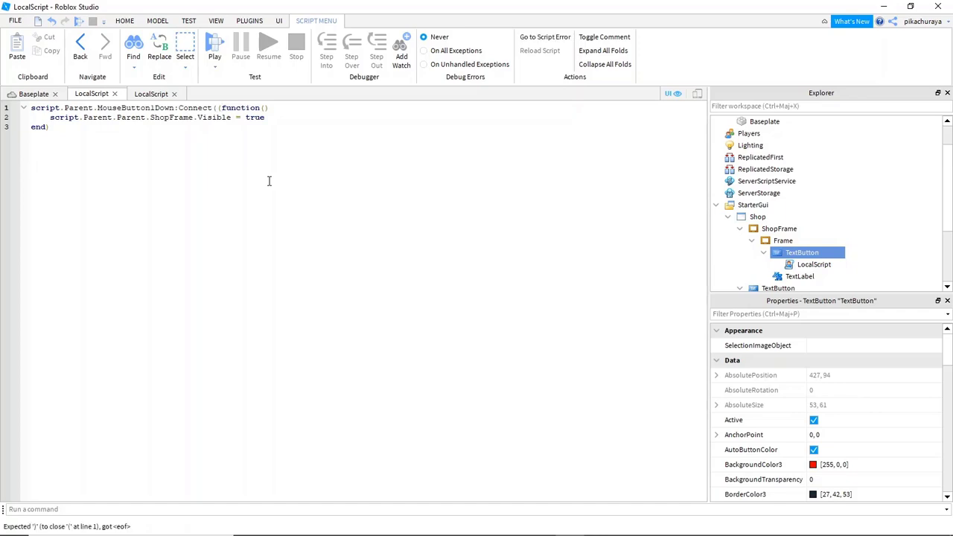
pyautogui.press('BackSpace')
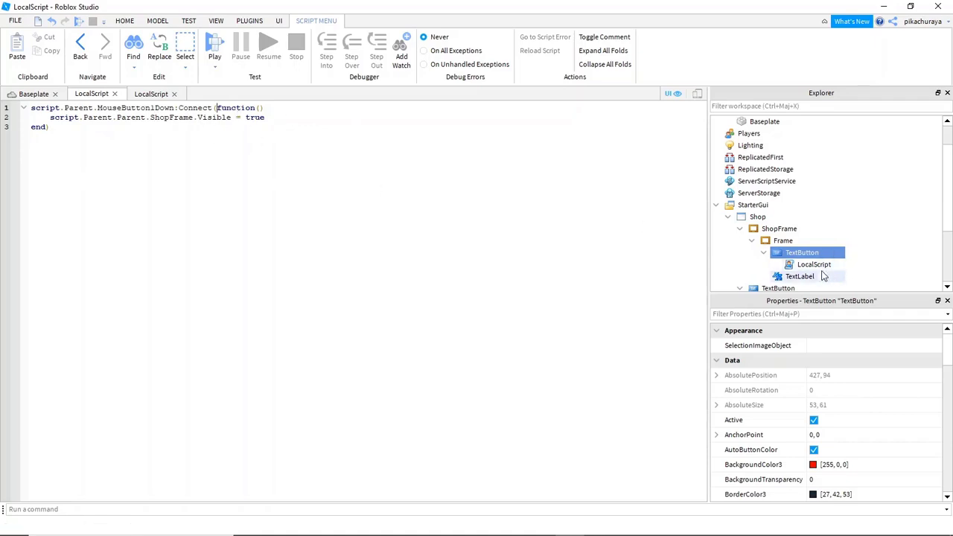
pyautogui.click(15, 95)
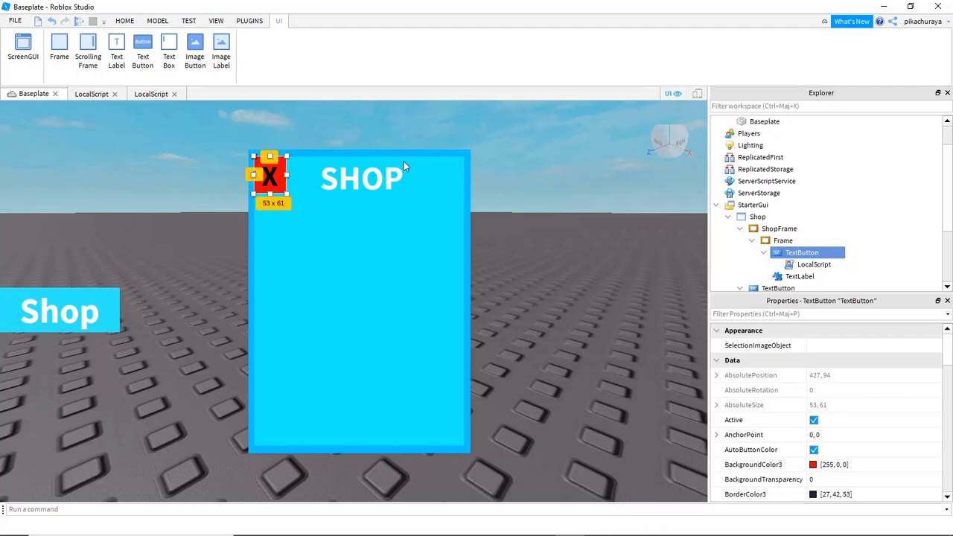
pyautogui.moveTo(275, 176); pyautogui.dragTo(279, 175)
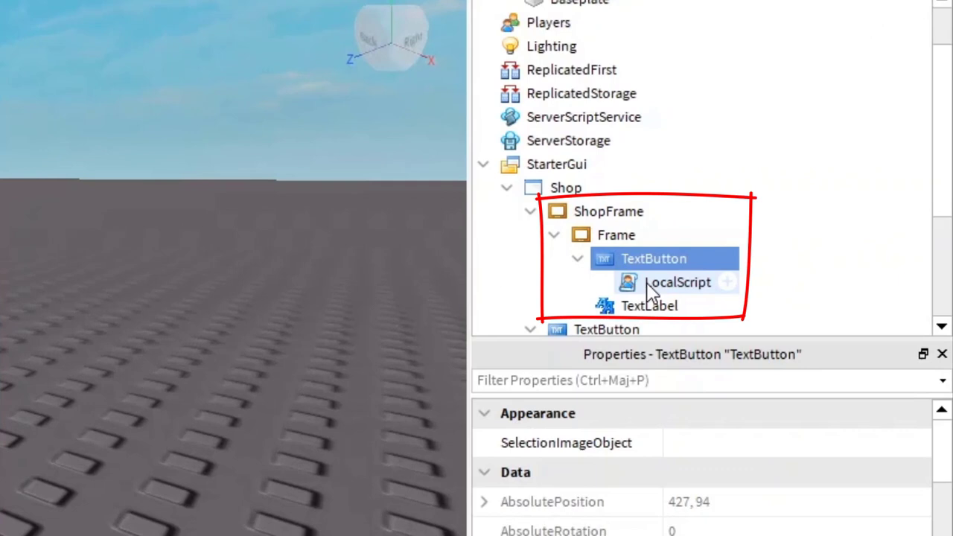
# - Open the X button's LocalScript and start its first line with script.Parent.MouseButton1Down
pyautogui.click(646, 282)
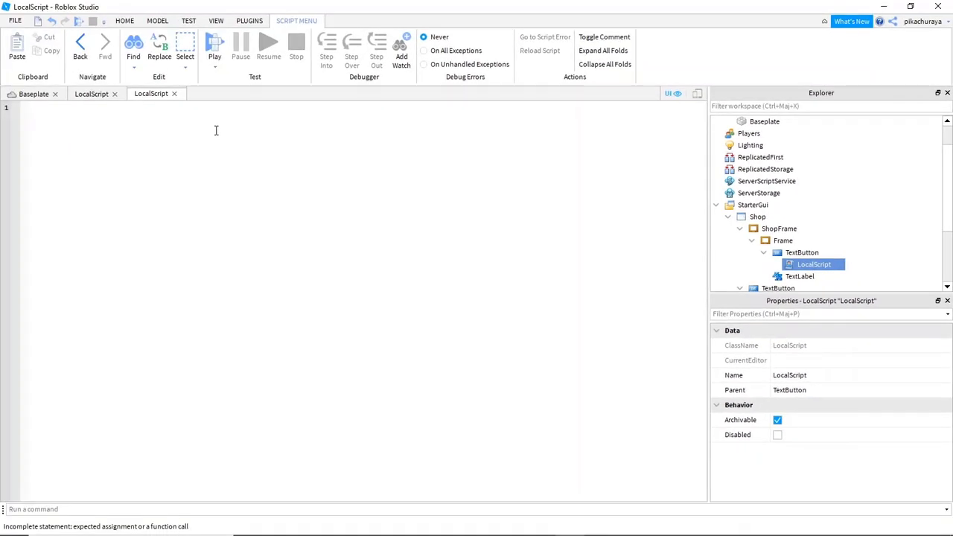
pyautogui.write('Sc')
pyautogui.press('Tab')
pyautogui.write('.Pa')
pyautogui.press('Tab')
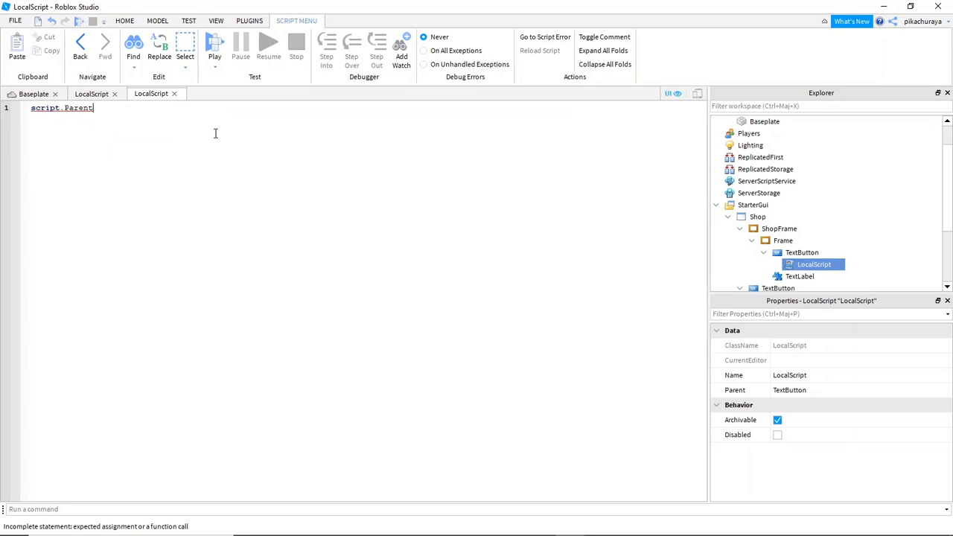
pyautogui.write('.')
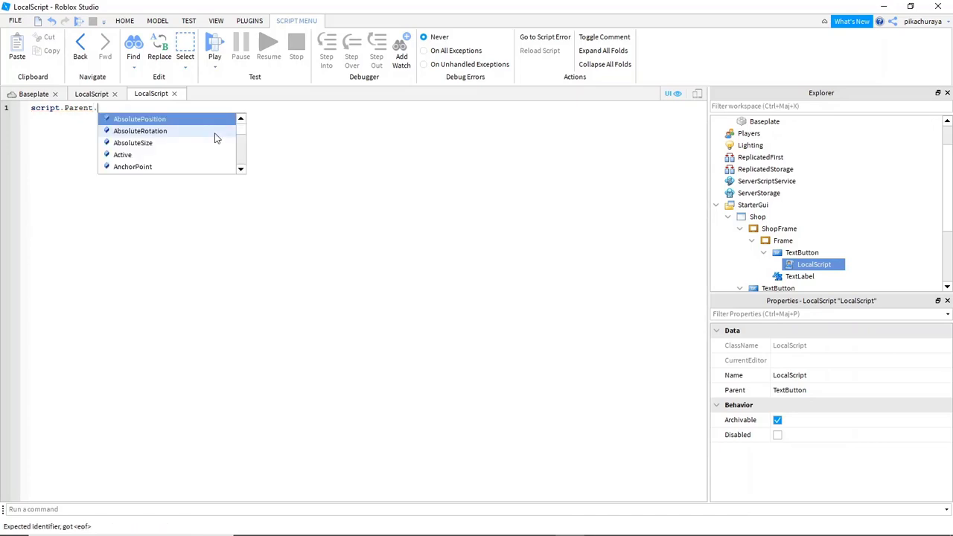
pyautogui.write('Mou')
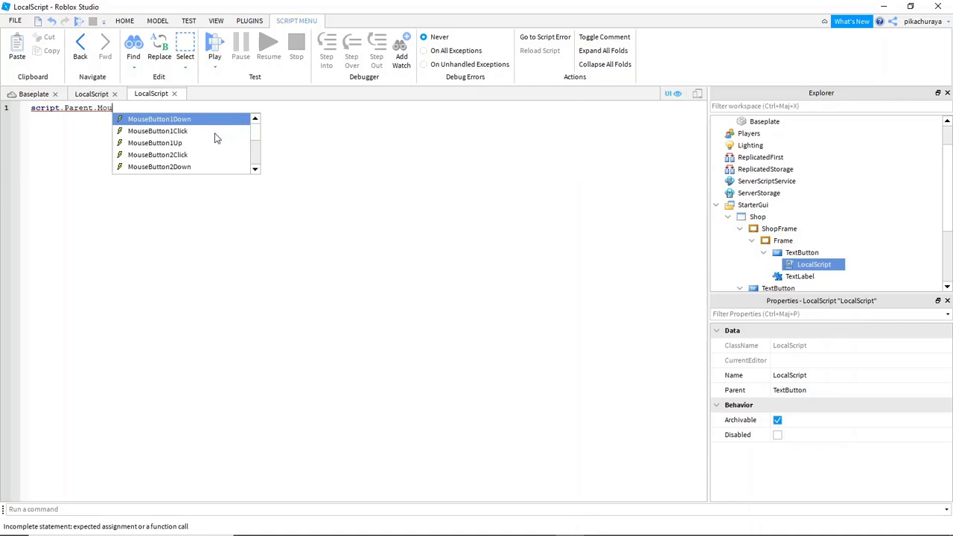
pyautogui.press('Tab')
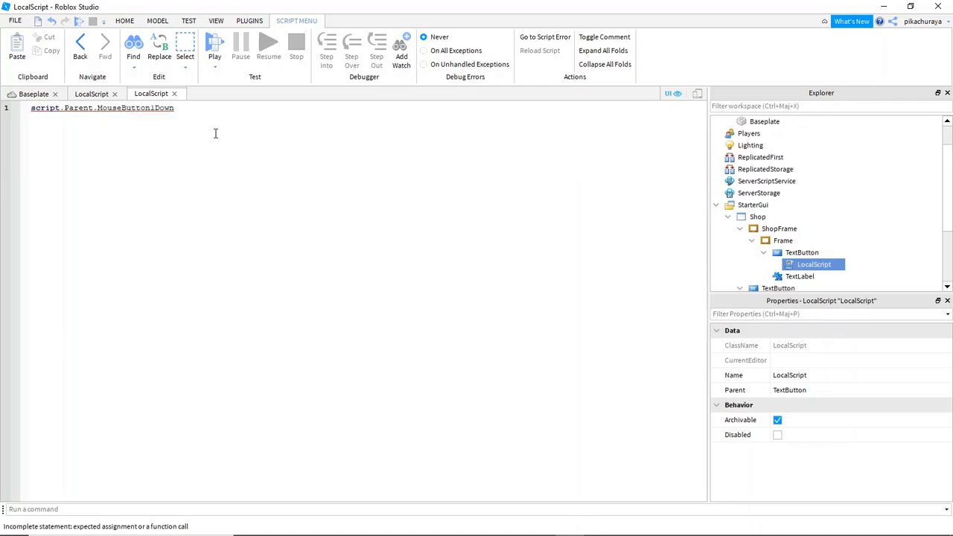
# - Complete the MouseButton1Down line with :Connect(function()
pyautogui.write(':Co')
pyautogui.press('Tab')
pyautogui.write('(')
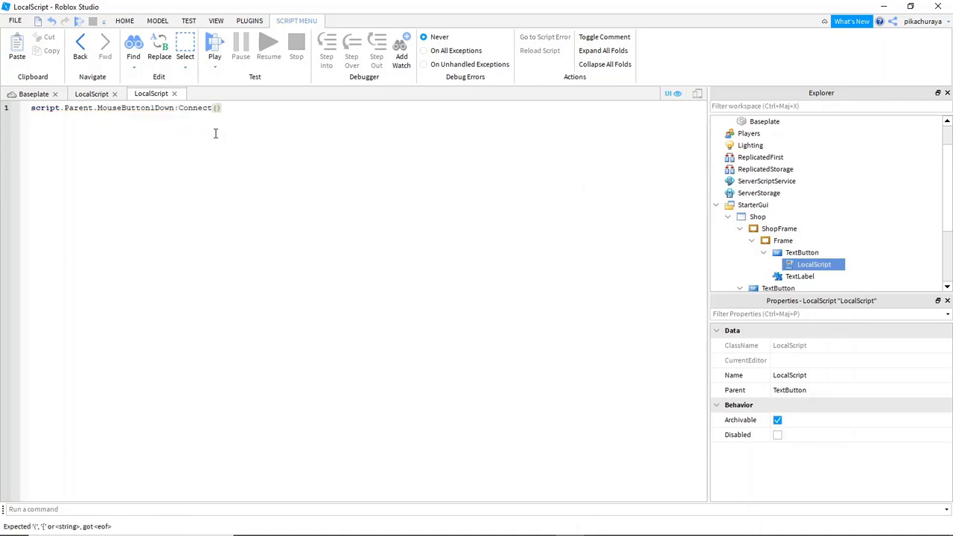
pyautogui.write('dun')
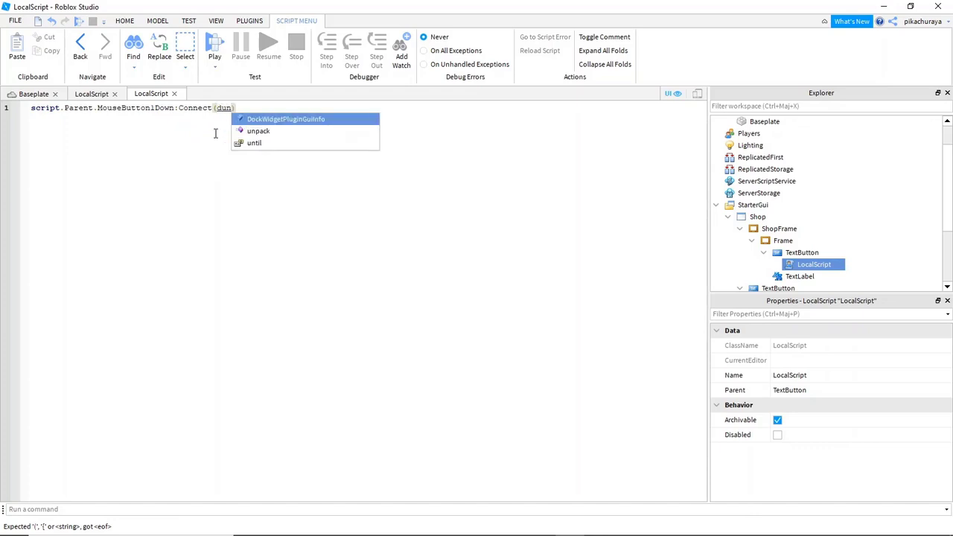
pyautogui.press('BackSpace')
pyautogui.press('BackSpace')
pyautogui.press('BackSpace')
pyautogui.write('func')
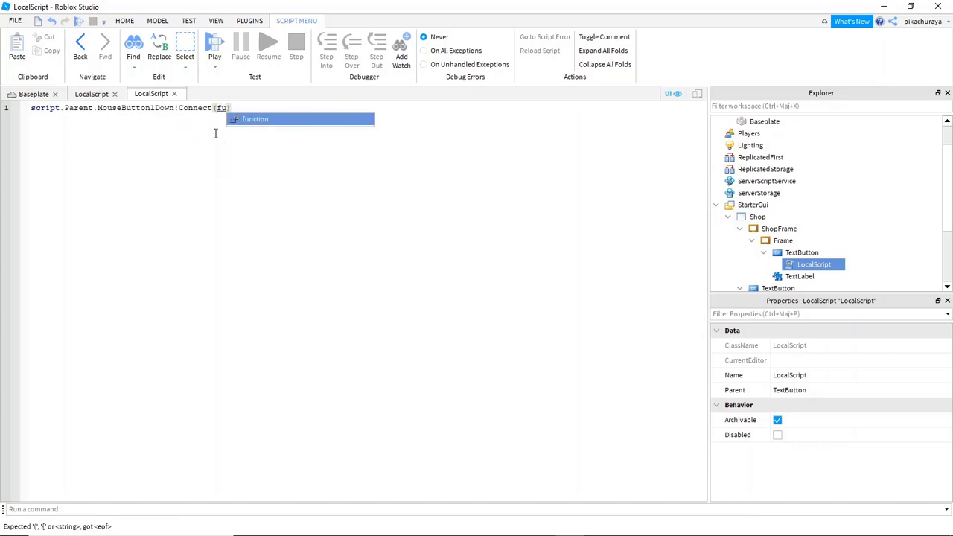
pyautogui.press('Tab')
pyautogui.write('()')
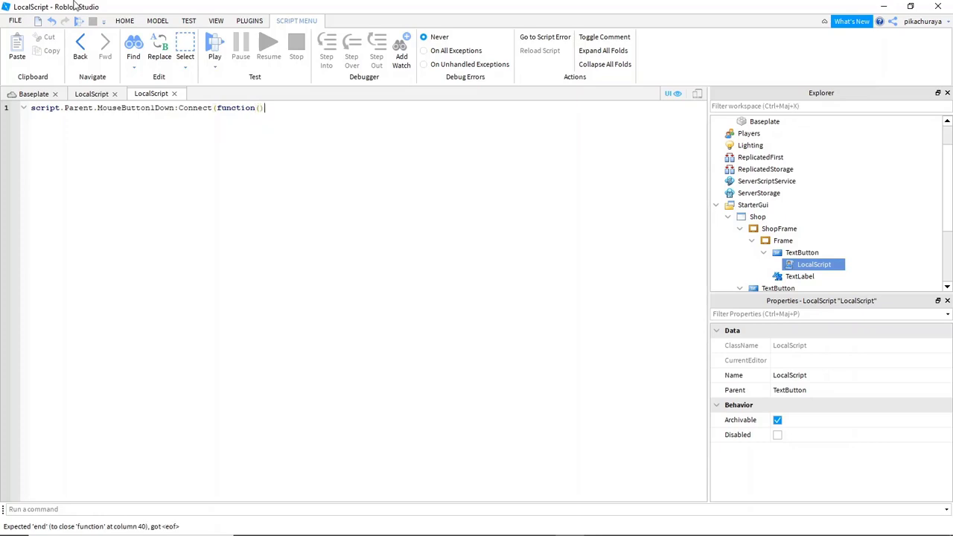
# - Begin the function's body on a new line with a script.Parent reference
pyautogui.press('Return')
pyautogui.write('s')
pyautogui.press('Tab')
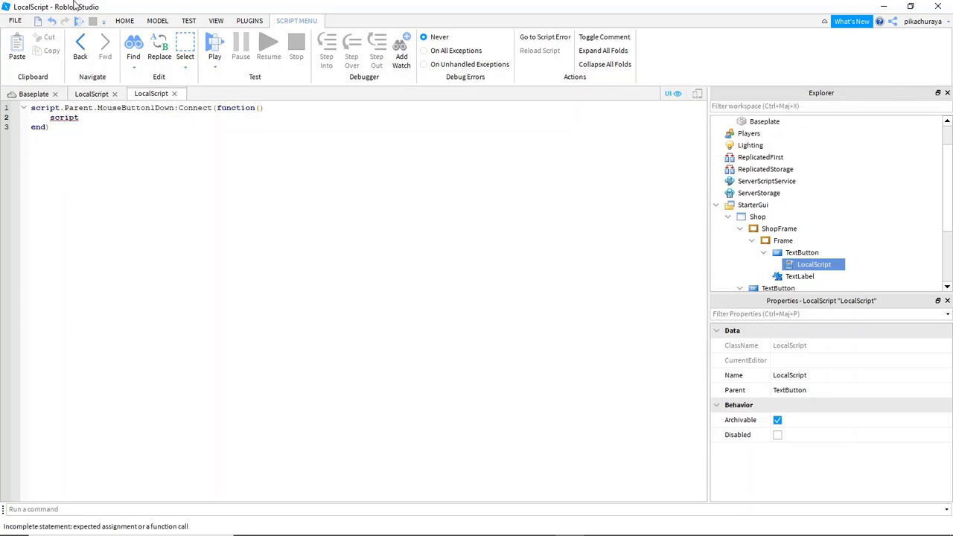
pyautogui.write('.')
pyautogui.press('Escape')
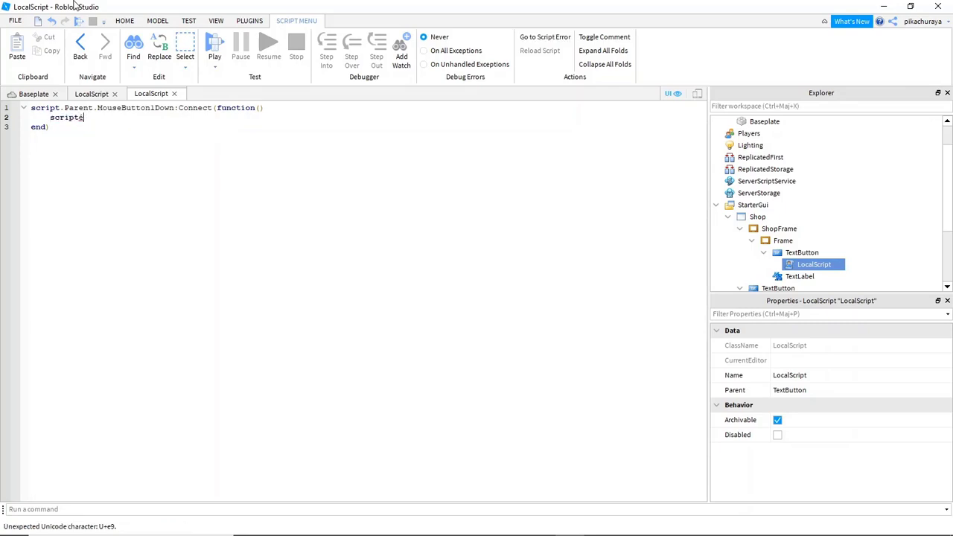
pyautogui.press('BackSpace')
pyautogui.write('.Parent.P')
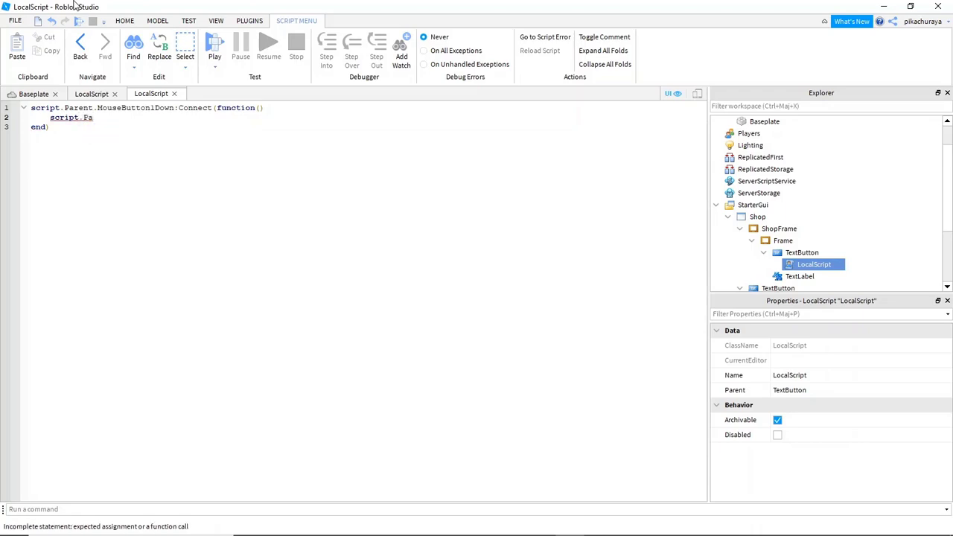